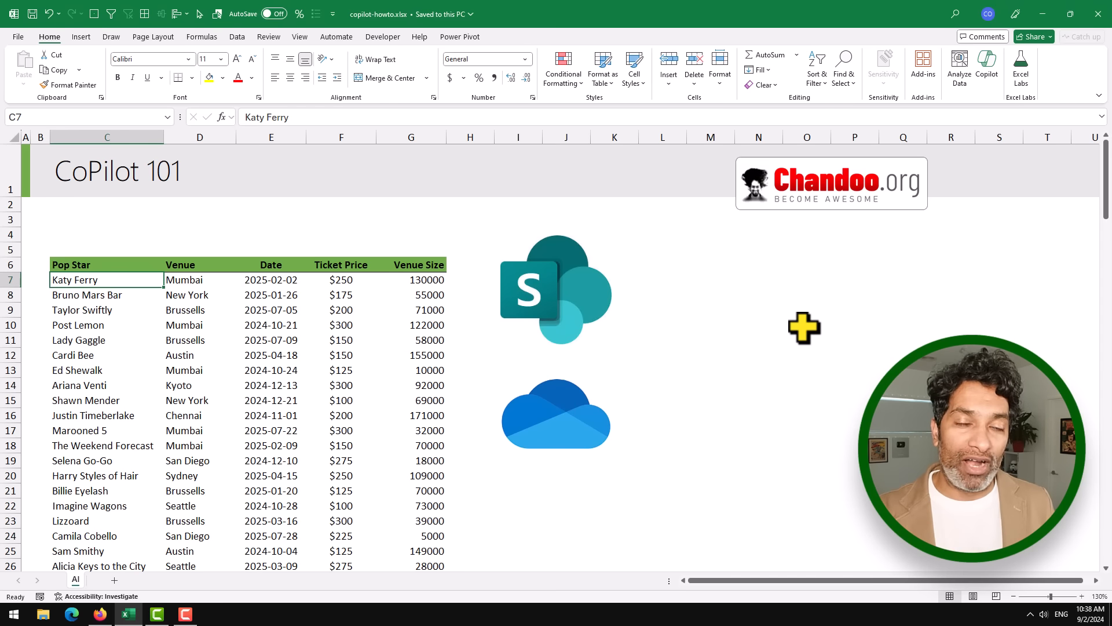
Open Copilot for the workbook and turn on AutoSave by uploading the file to OneDrive.
click(610, 328)
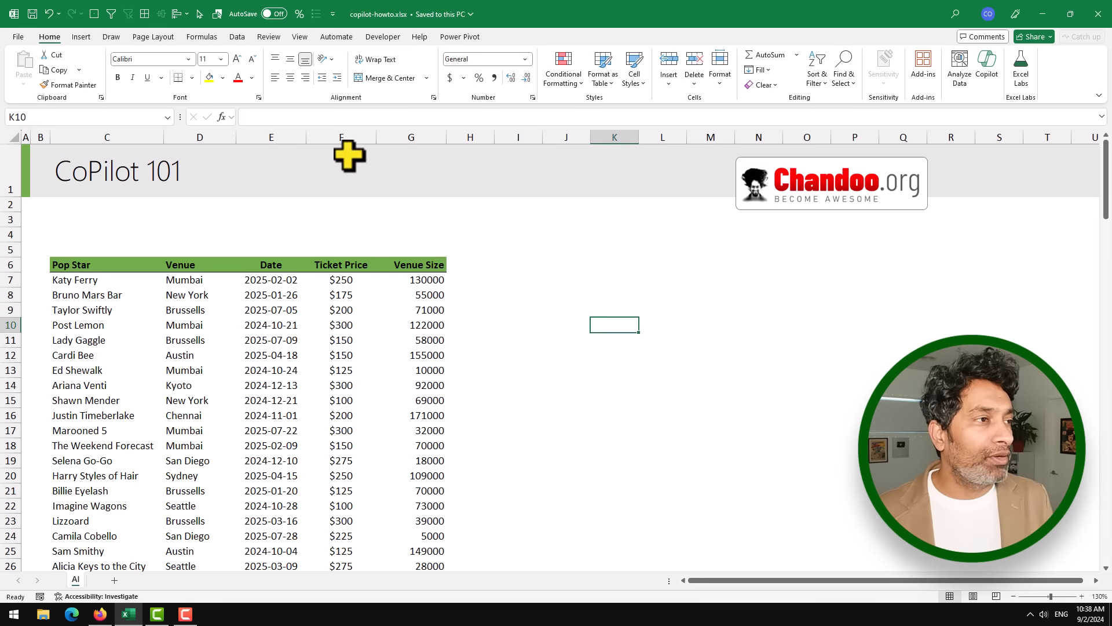
click(987, 68)
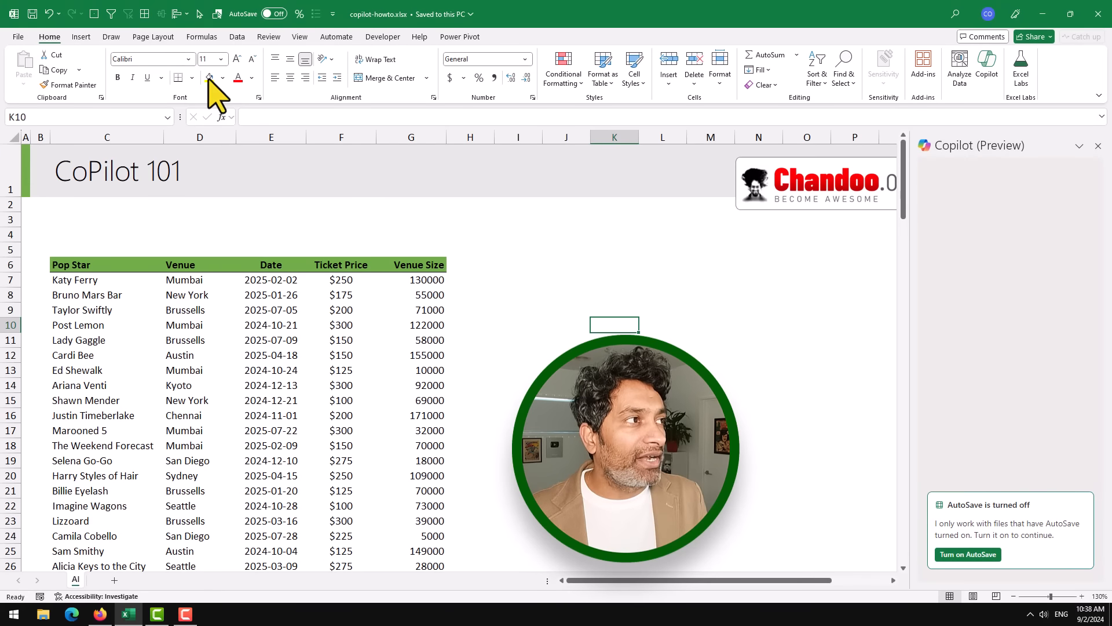
click(239, 13)
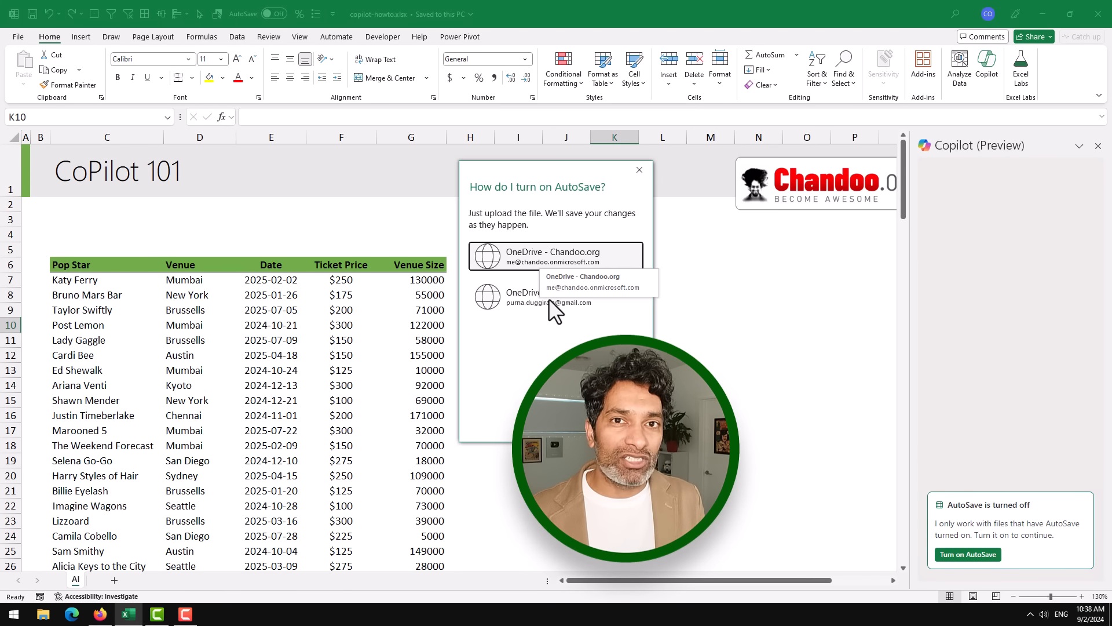
click(548, 298)
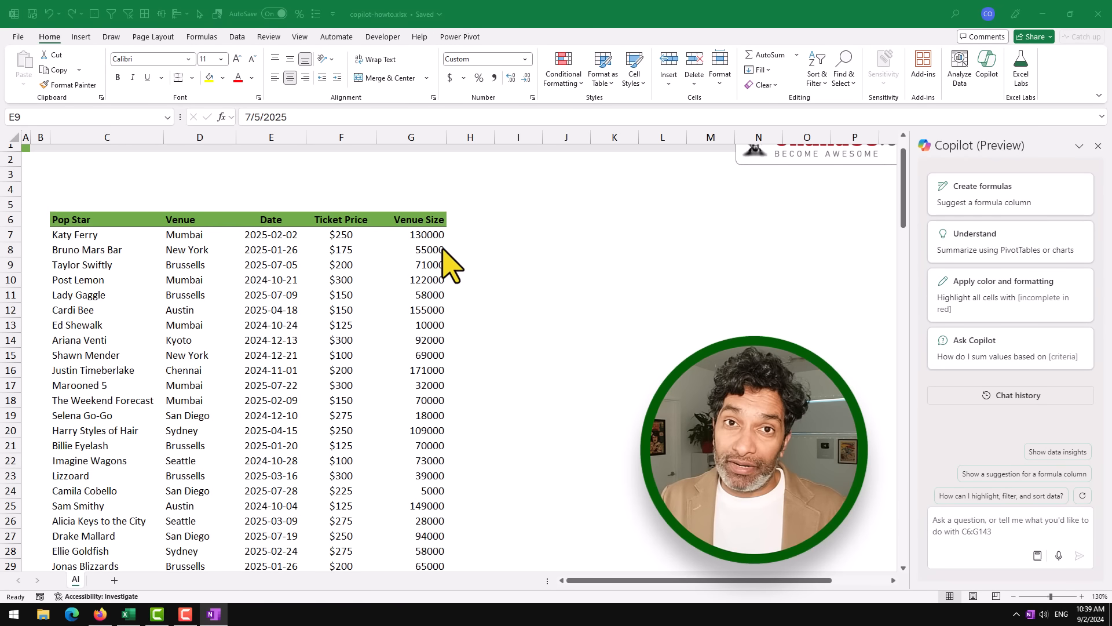
Insert Copilot's suggested Day of Week column next to Venue Size and check the formulas in its first four rows.
click(432, 232)
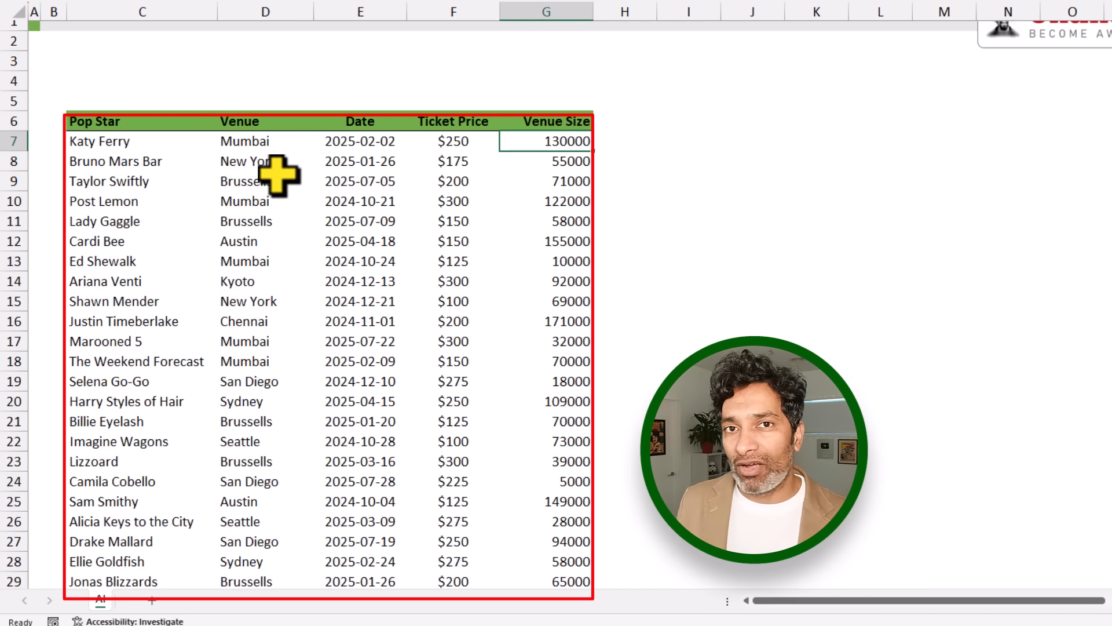
click(324, 141)
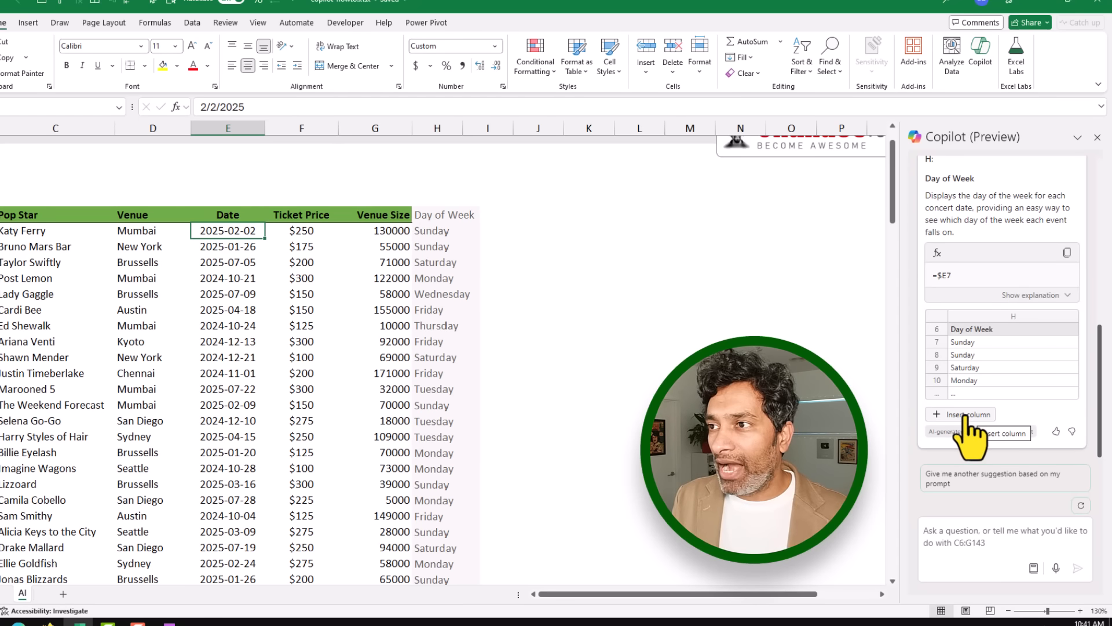
click(964, 415)
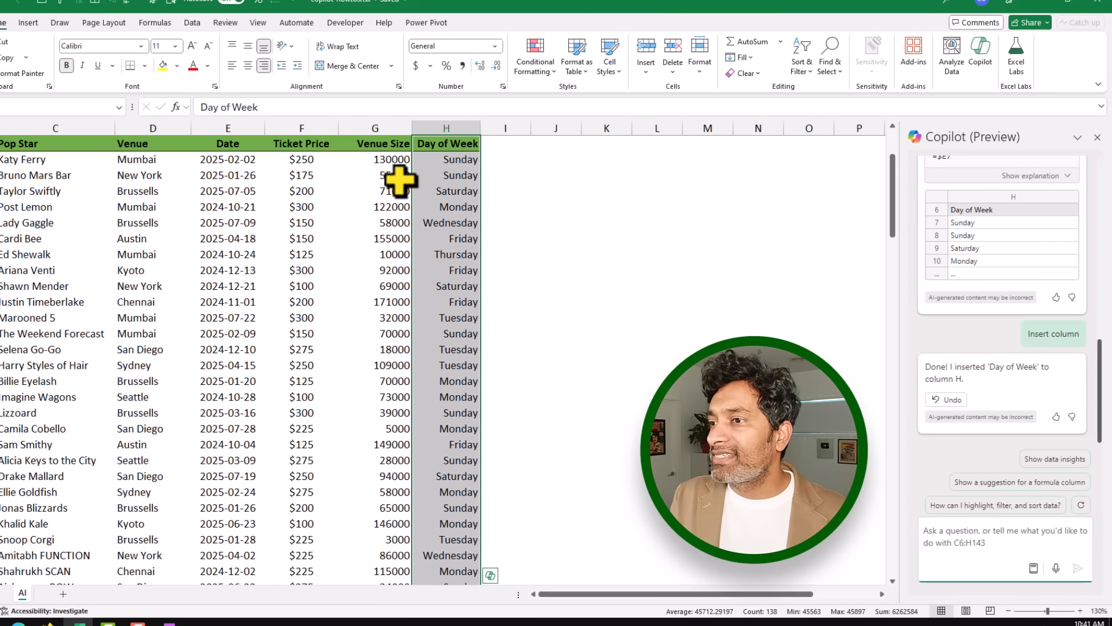
scroll(449, 243, up, 2)
click(459, 255)
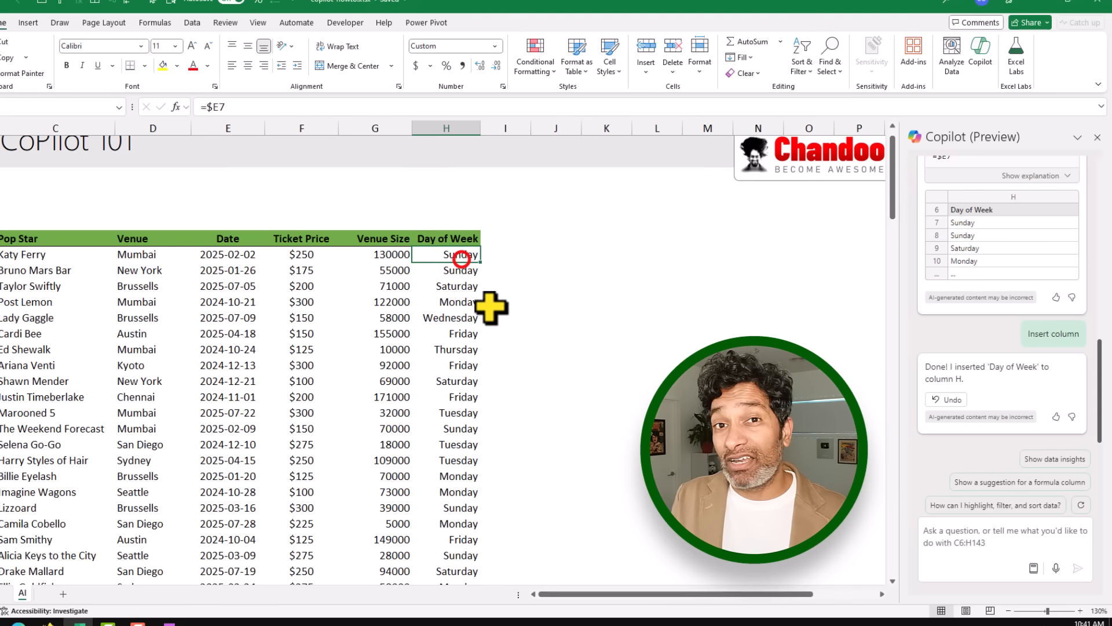
click(470, 270)
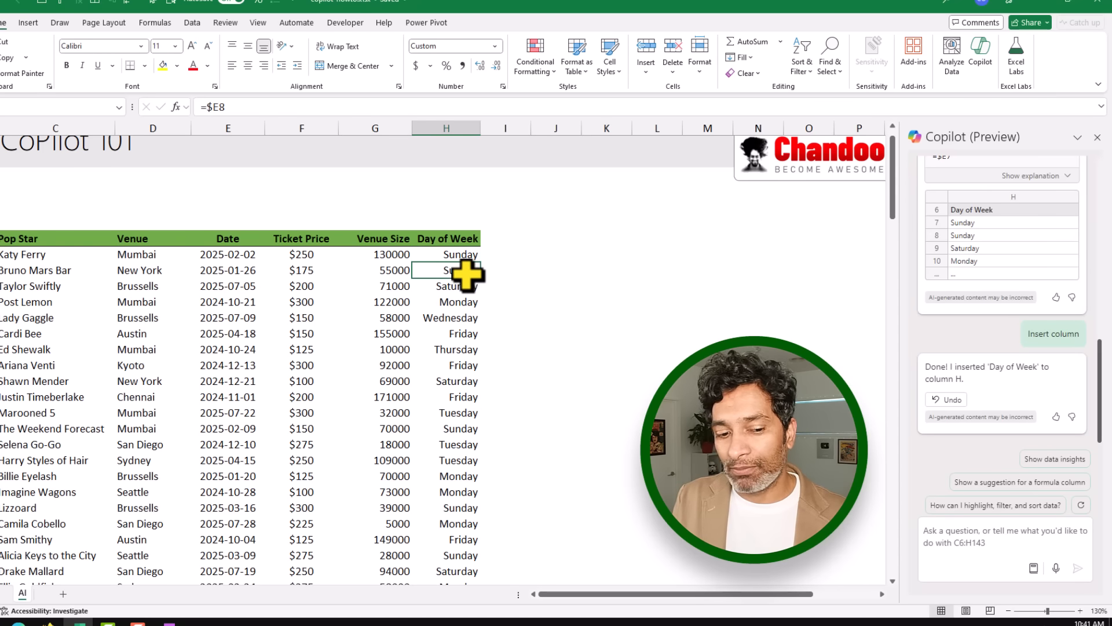
click(470, 286)
click(467, 302)
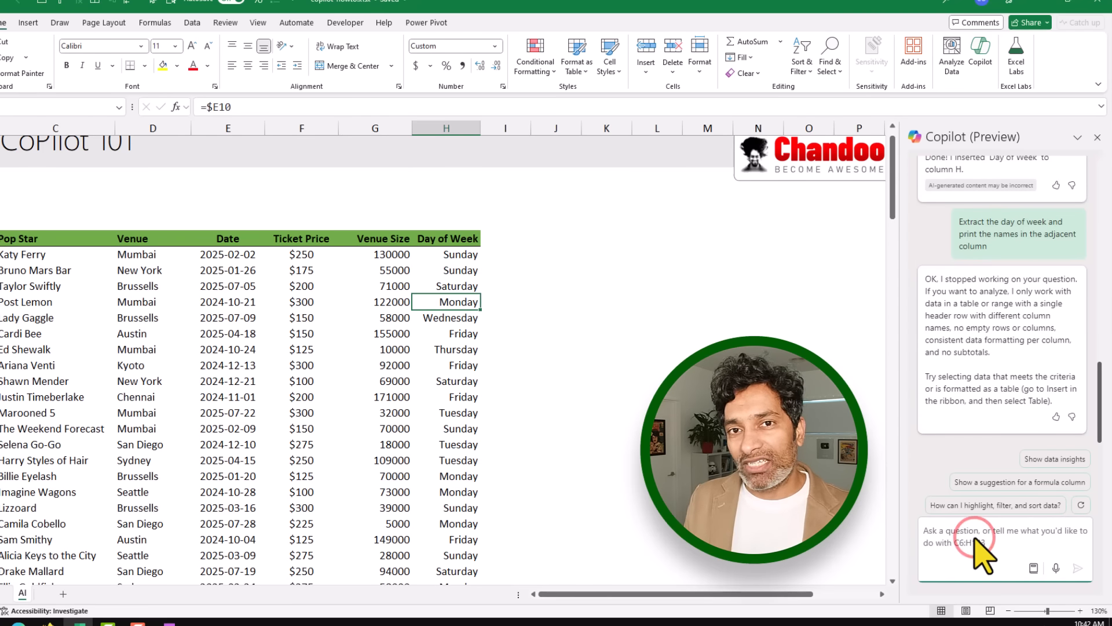
Ask Copilot for a column marking each date as weekday or weekend, counting Friday to Sunday as weekend, and insert the suggested column.
text(Can you add a column to tell me if this is a weekday or weekend. Assume Friday to Sunday as weekend.)
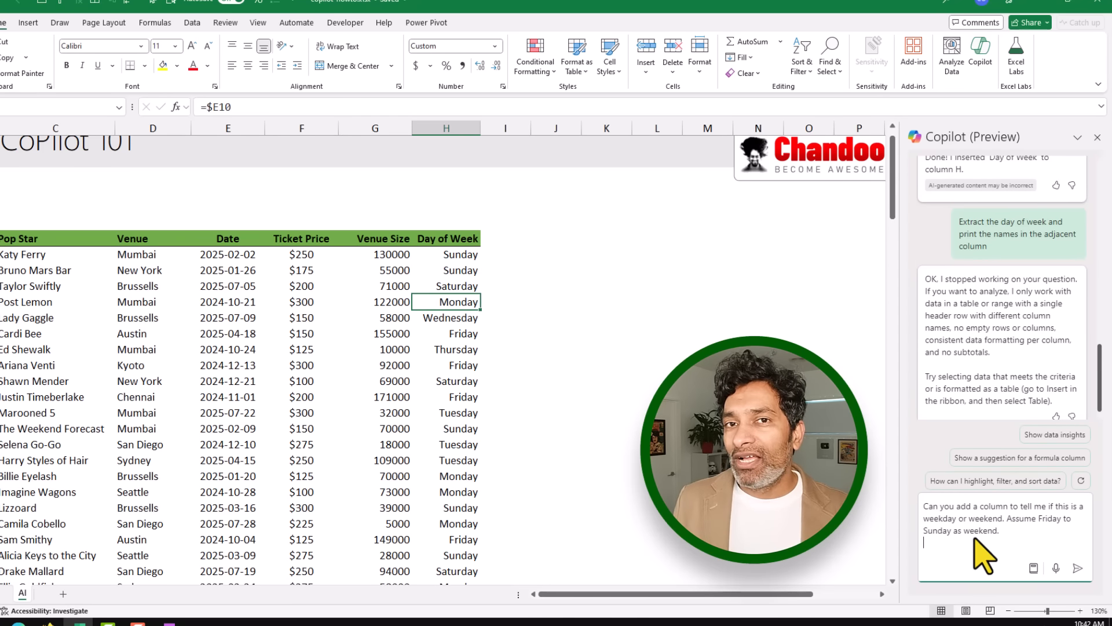
key(Return)
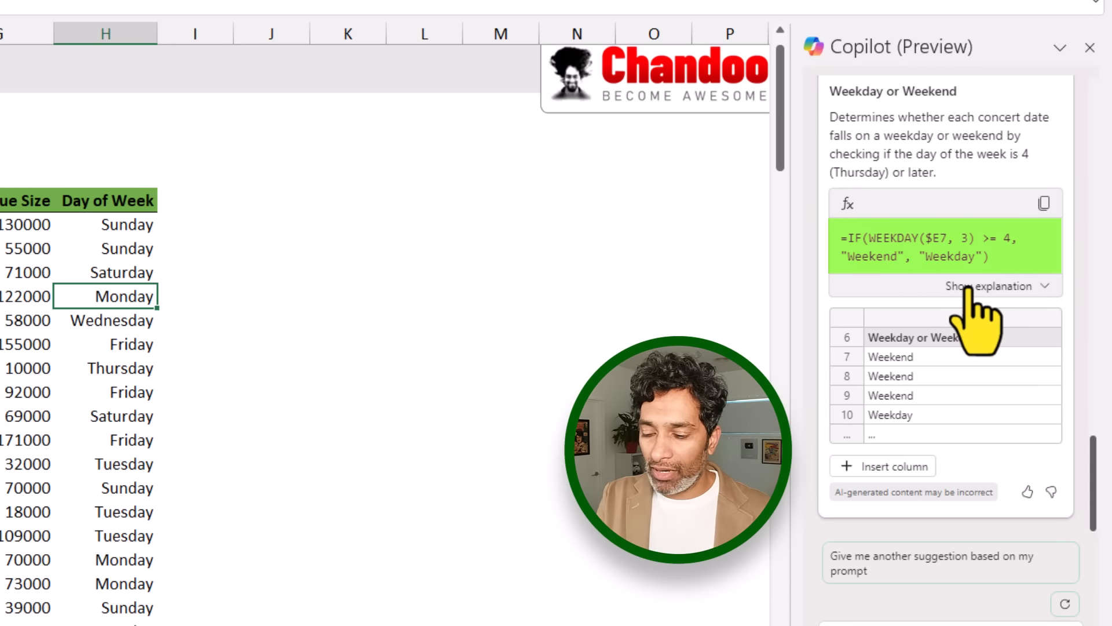
click(892, 476)
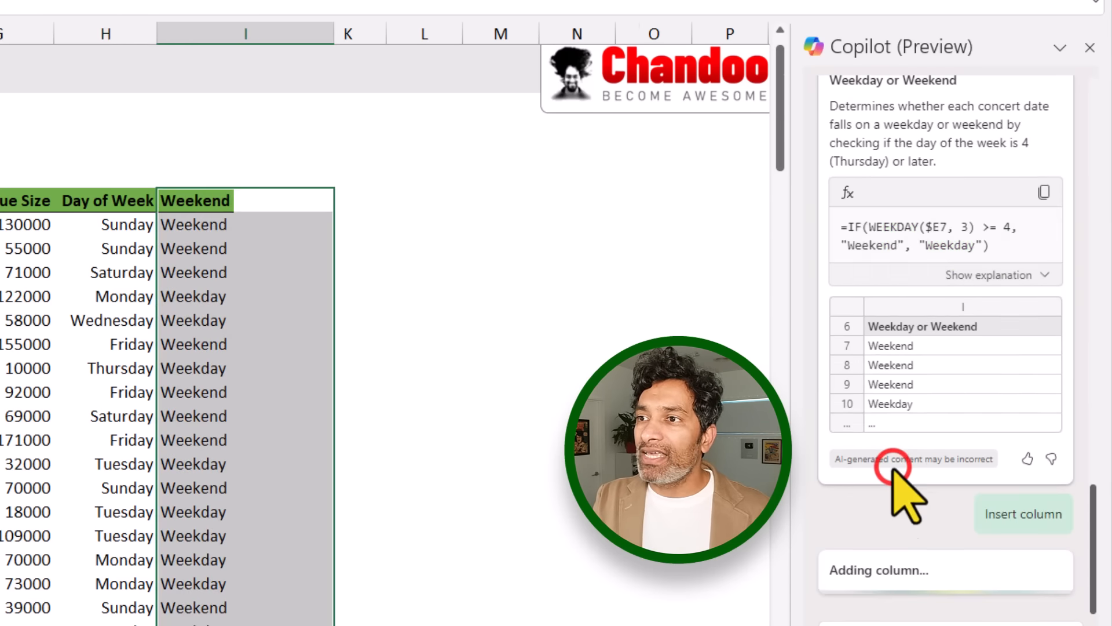
Inspect the Weekday or Weekend formula in I7 and ask Copilot to explain it.
click(197, 80)
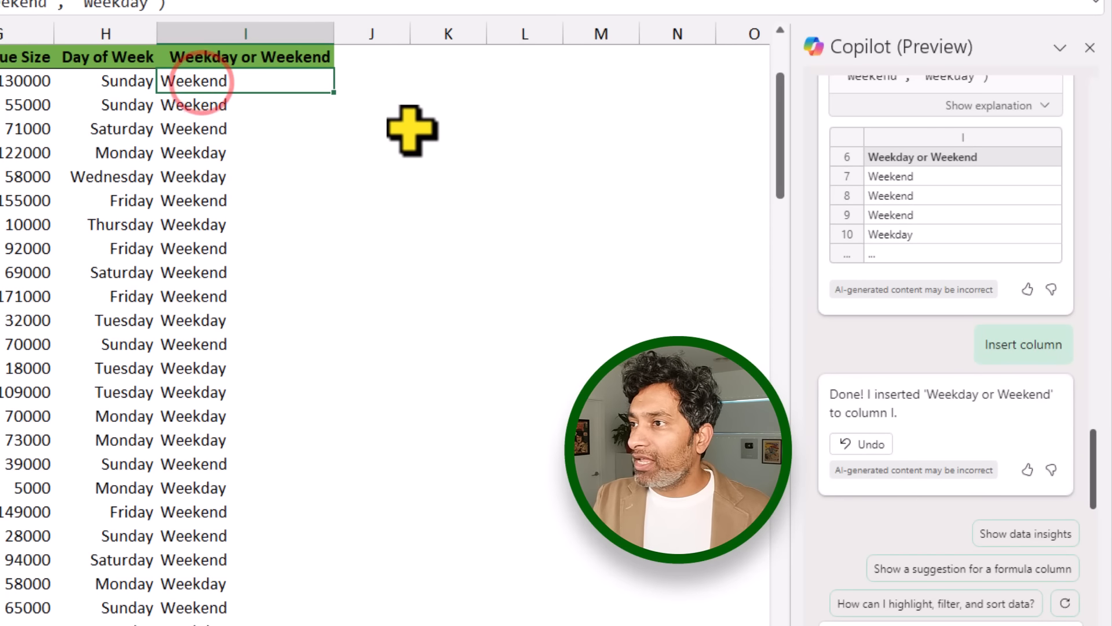
key(F2)
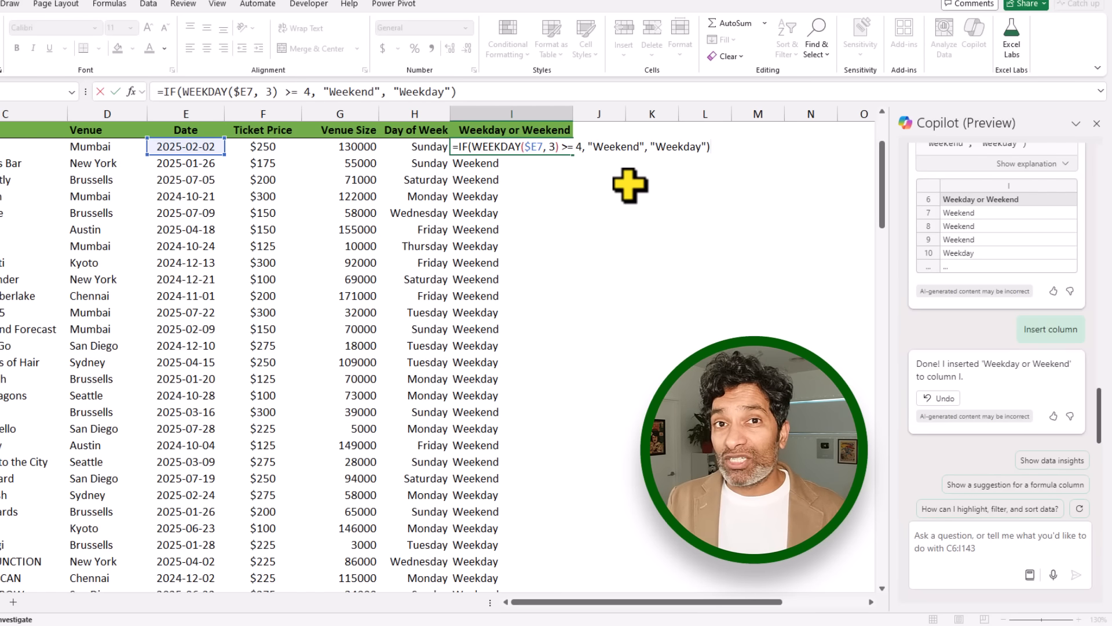
click(1040, 553)
text(Can you e)
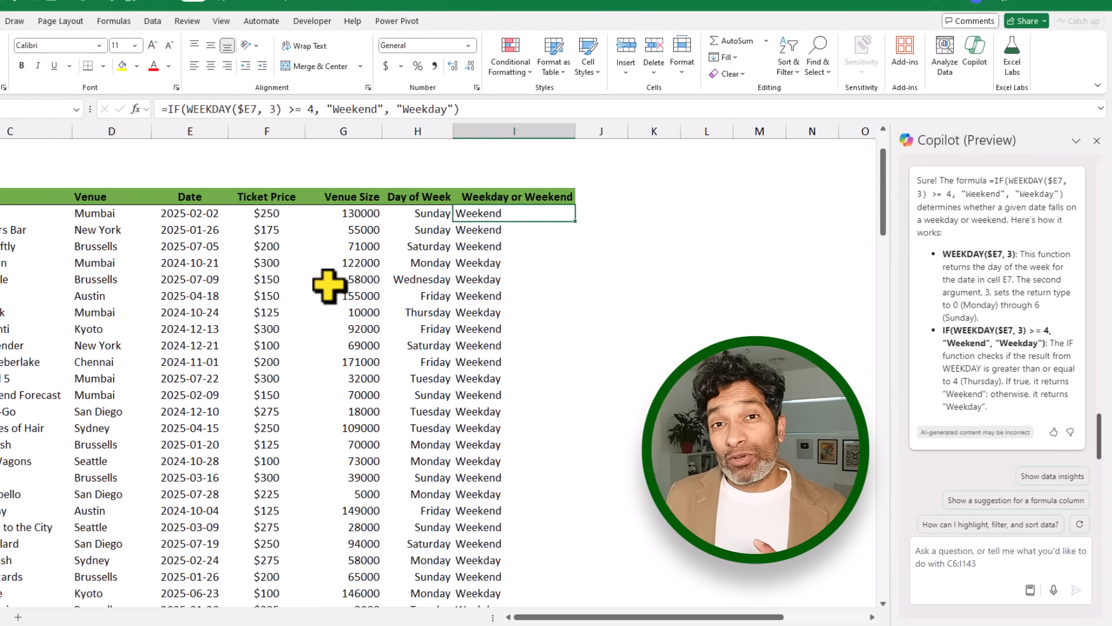
scroll(329, 286, up, 1)
scroll(330, 285, down, 2)
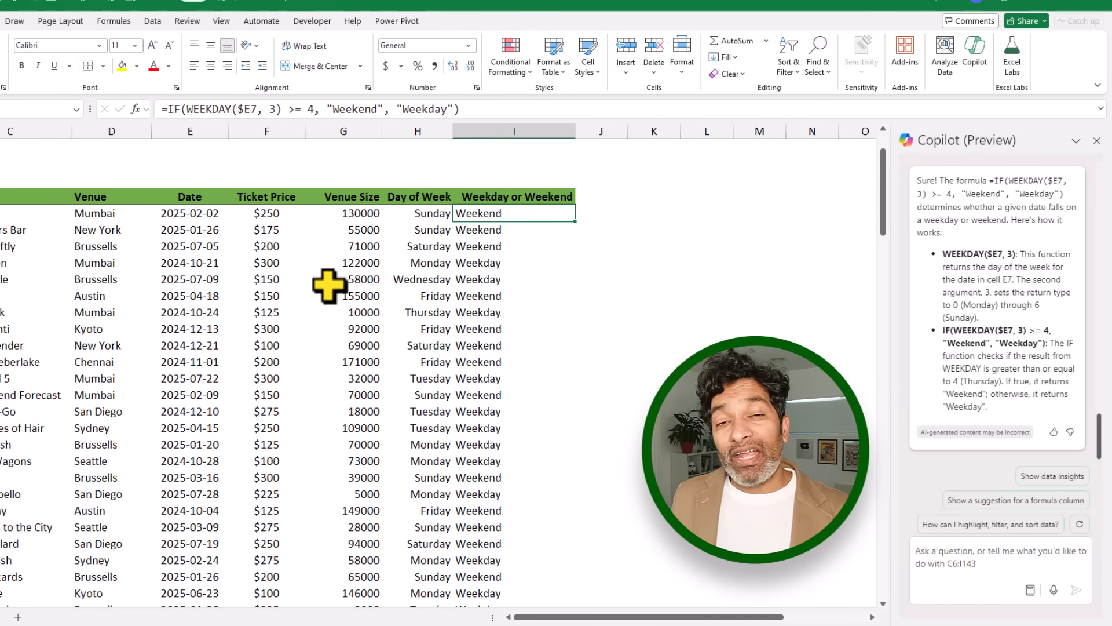
scroll(330, 285, up, 1)
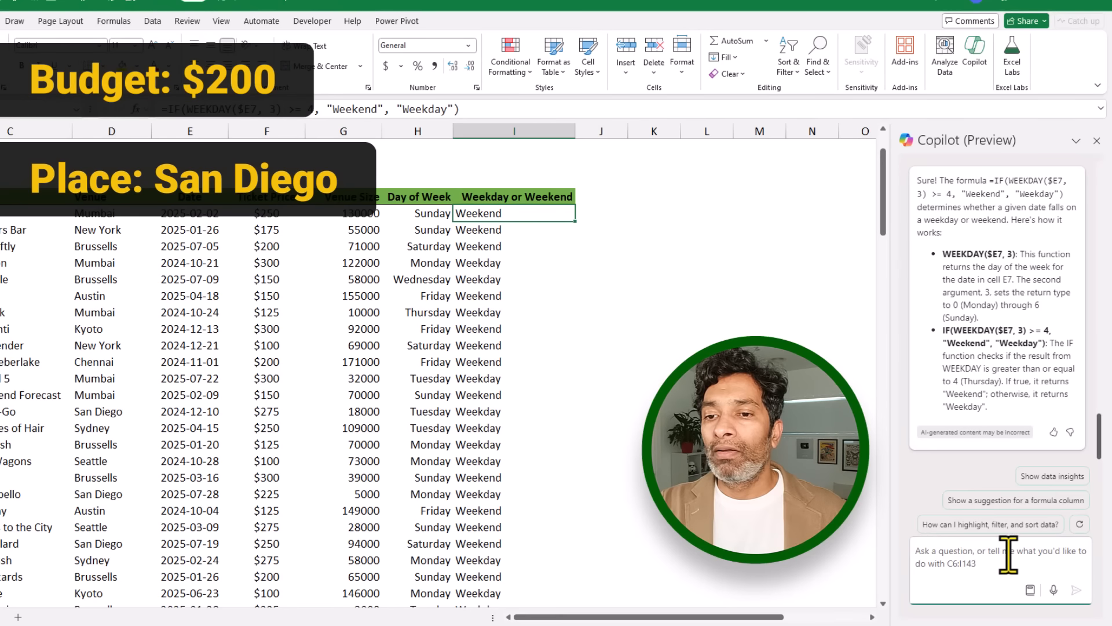
Ask Copilot about attending events in San Diego within a $200 budget and read the chart and the written answer.
key(shift+Return)
key(Return)
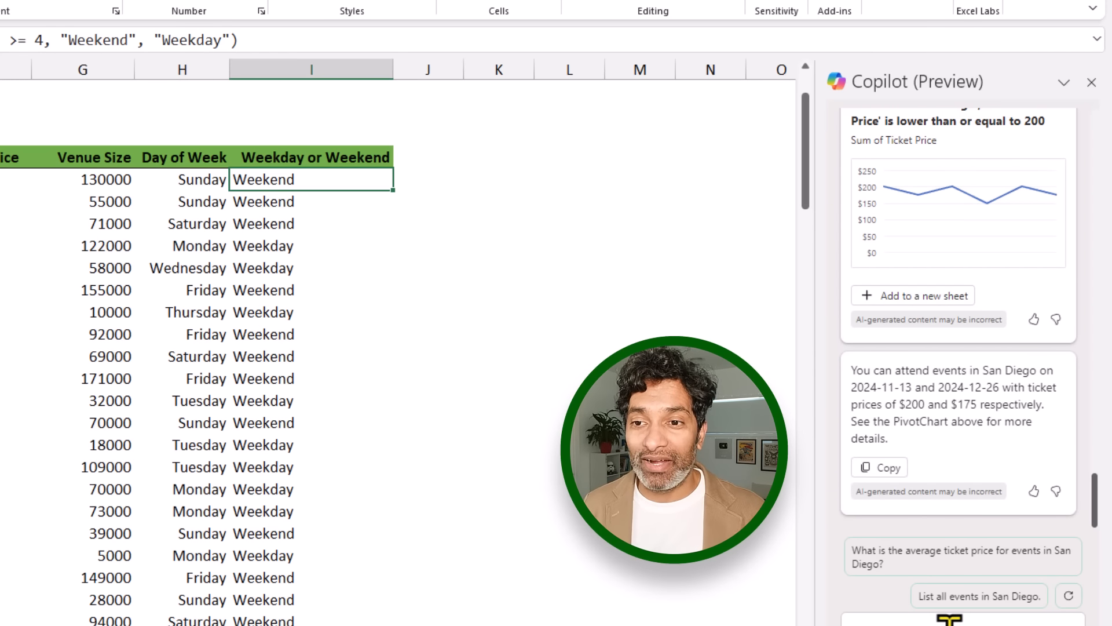
scroll(1008, 405, up, 4)
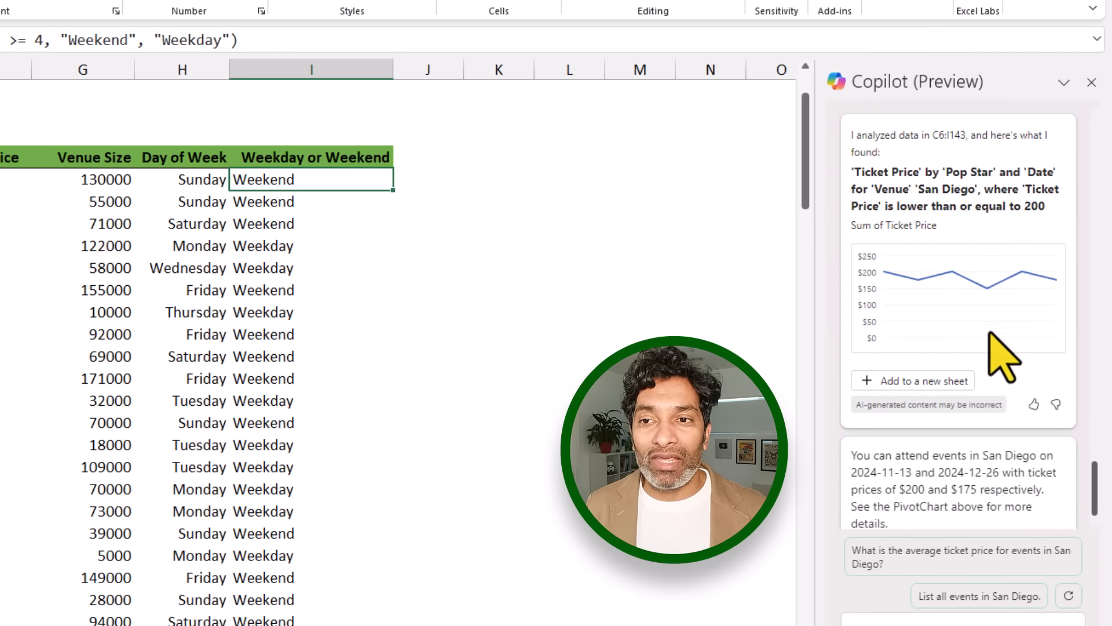
scroll(979, 357, down, 4)
drag(850, 370, 995, 440)
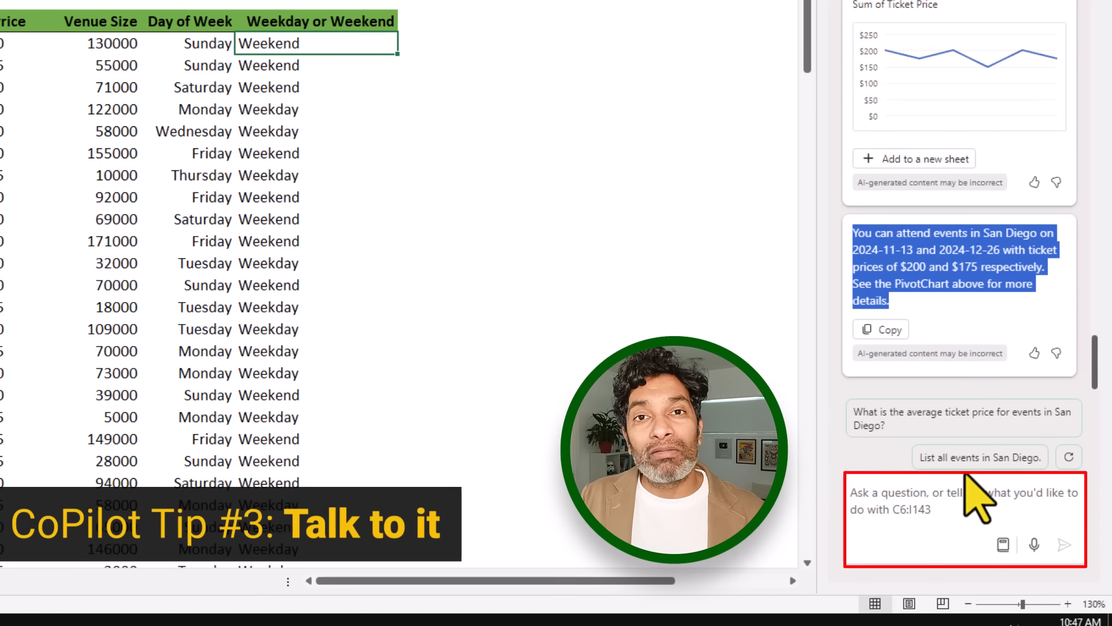
Dictate "Can you filter the values instead" to Copilot and apply its filters for San Diego and ticket prices up to 200.
click(1034, 546)
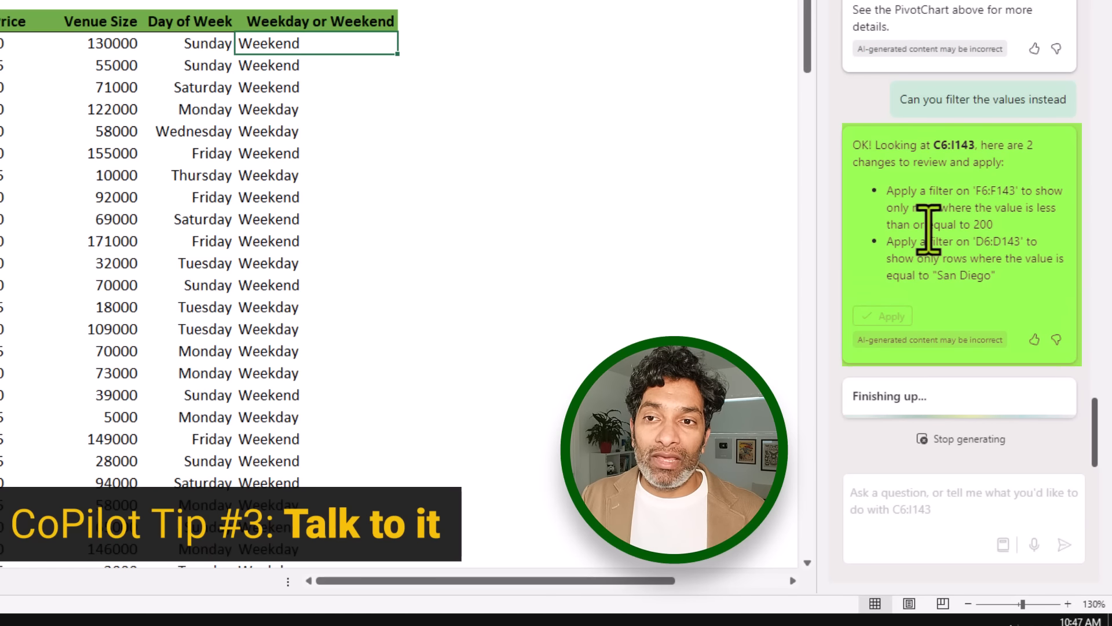
click(892, 201)
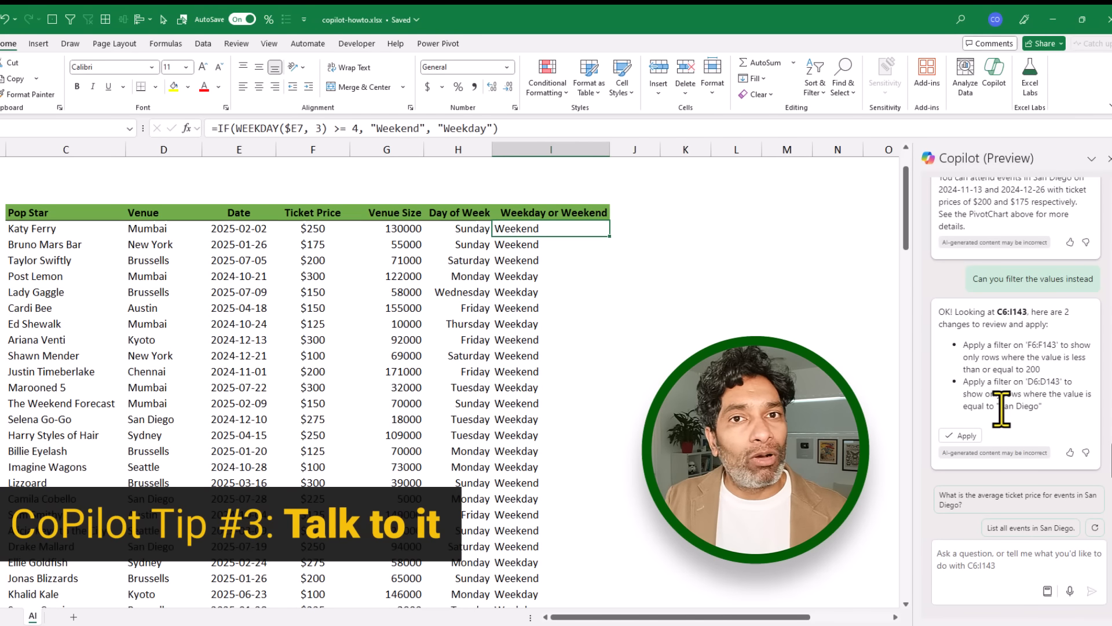
click(960, 434)
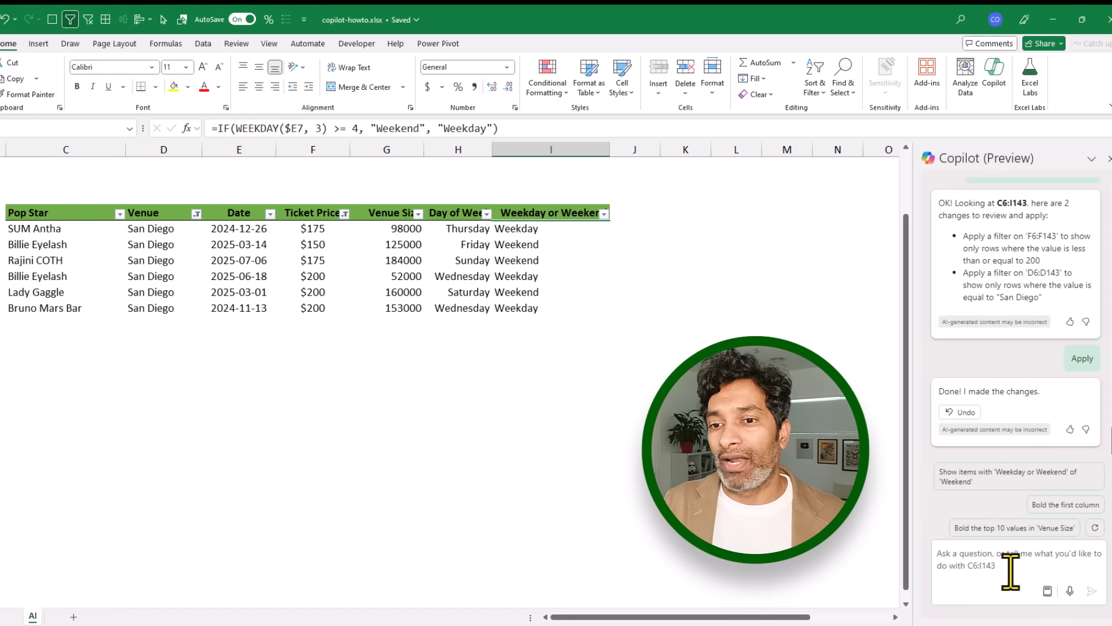
Dictate "Clear the filters please" to Copilot and apply the removal of all filters on C6:I143.
click(1070, 591)
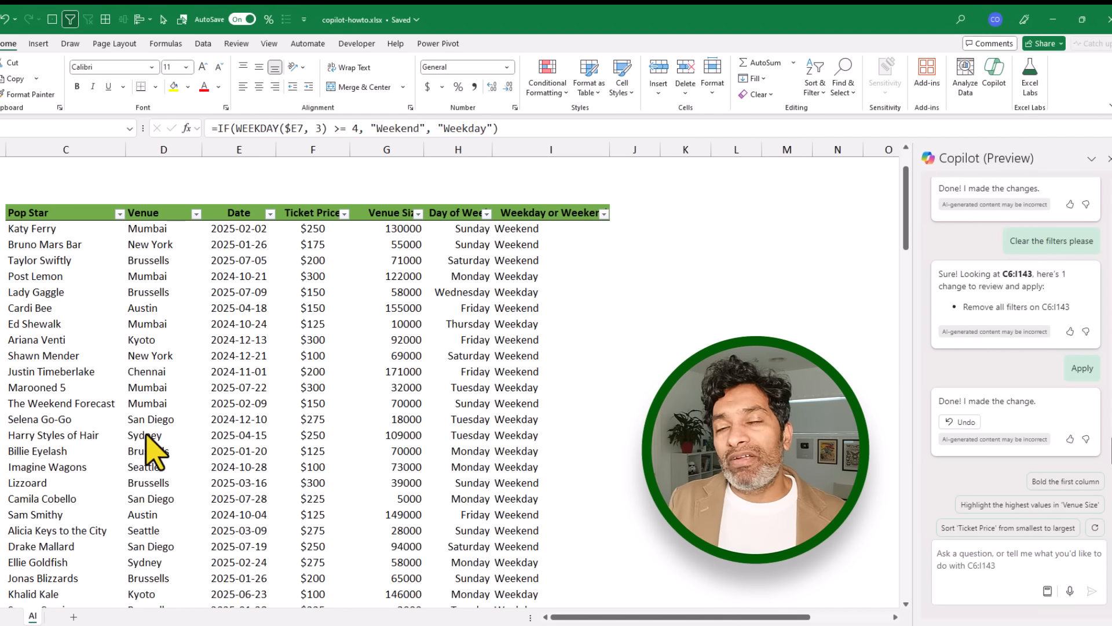
Ask Copilot to highlight all the dates in the next 90 days, apply its yellow conditional format and check highlighted dates.
click(1011, 559)
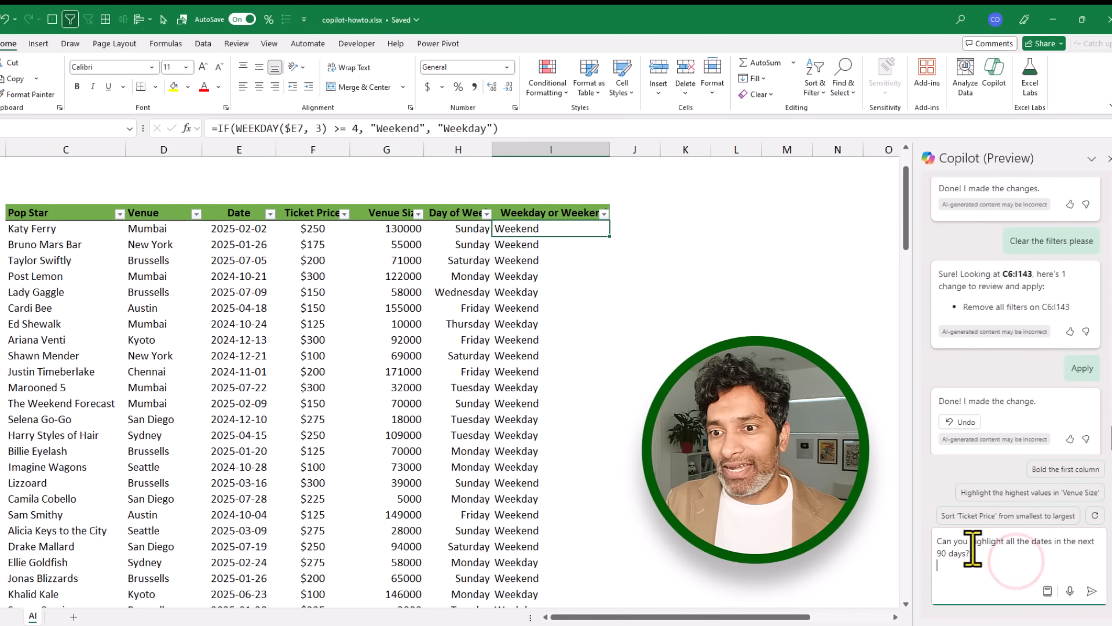
text(Can you highlight all the dates in the next 90 days?)
click(1091, 591)
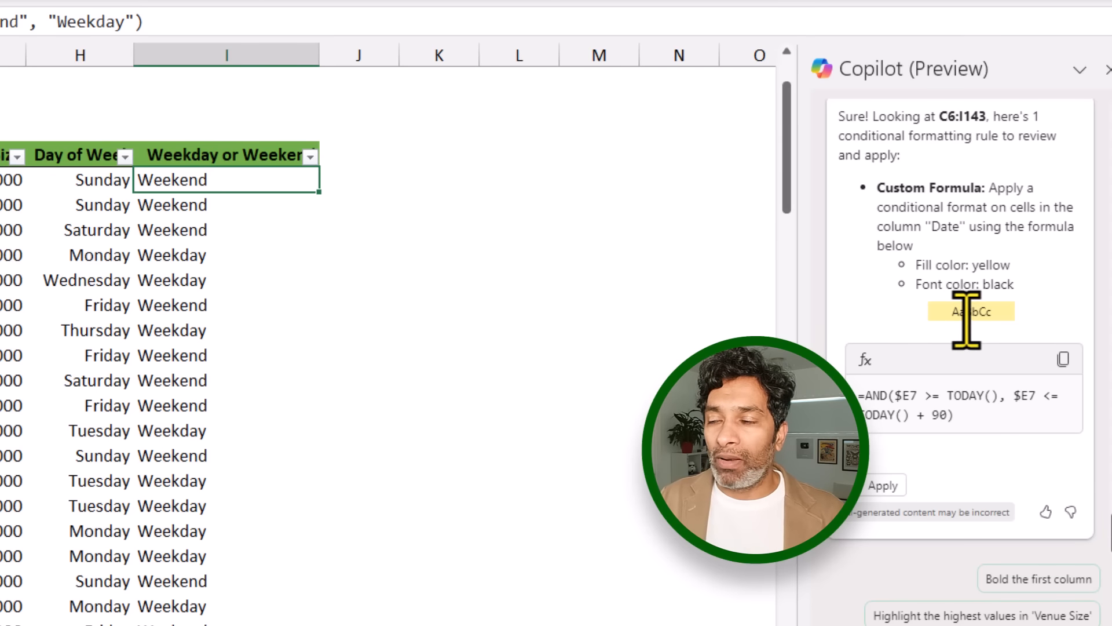
click(879, 486)
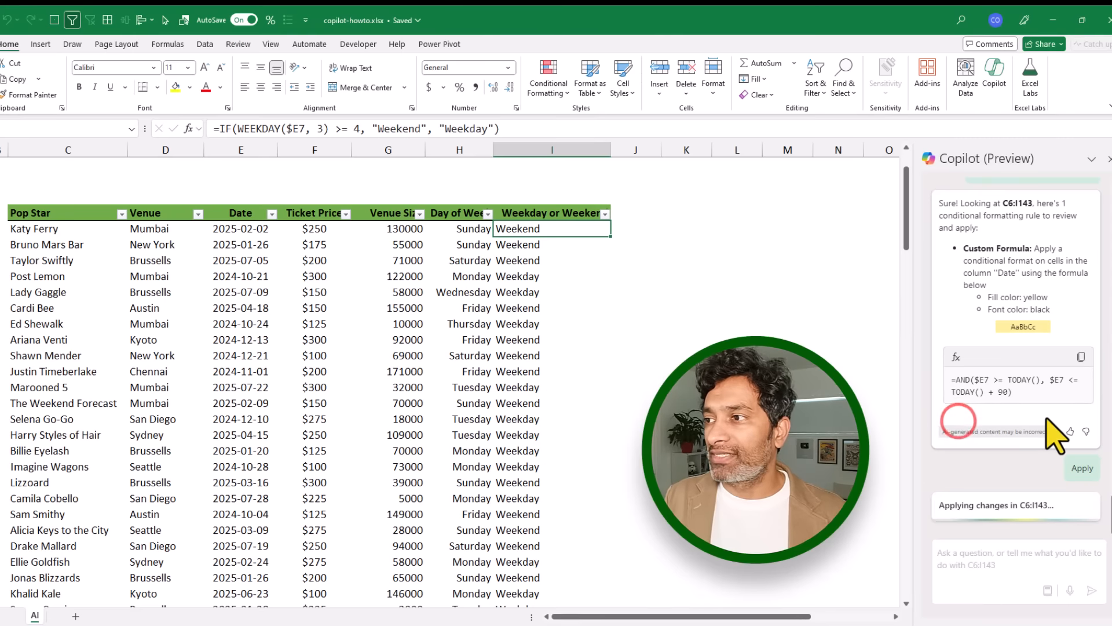
click(242, 272)
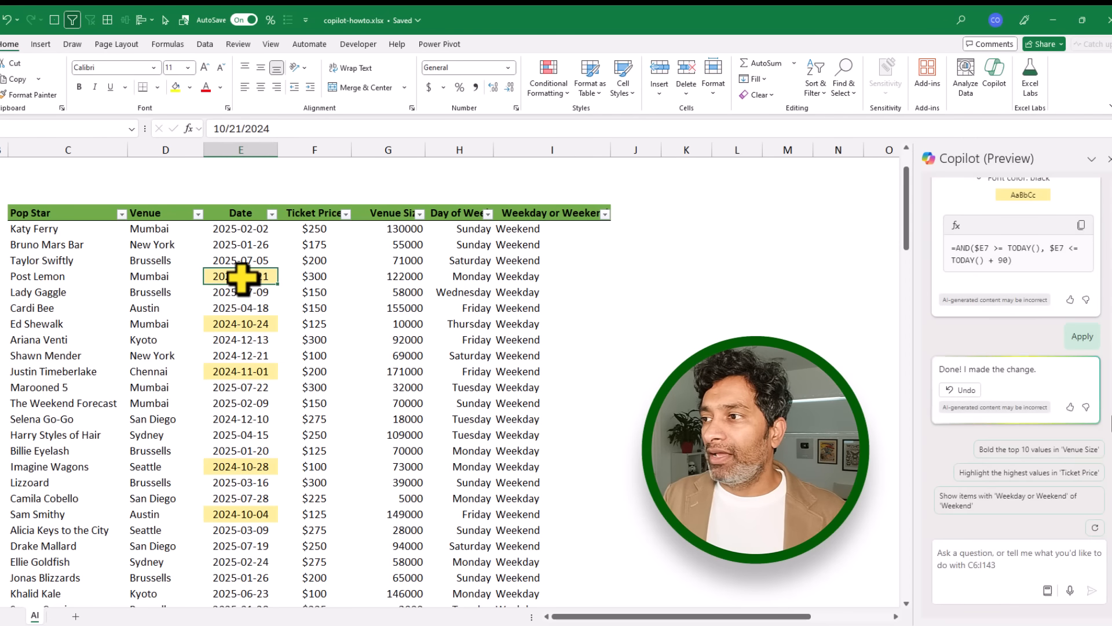
click(249, 320)
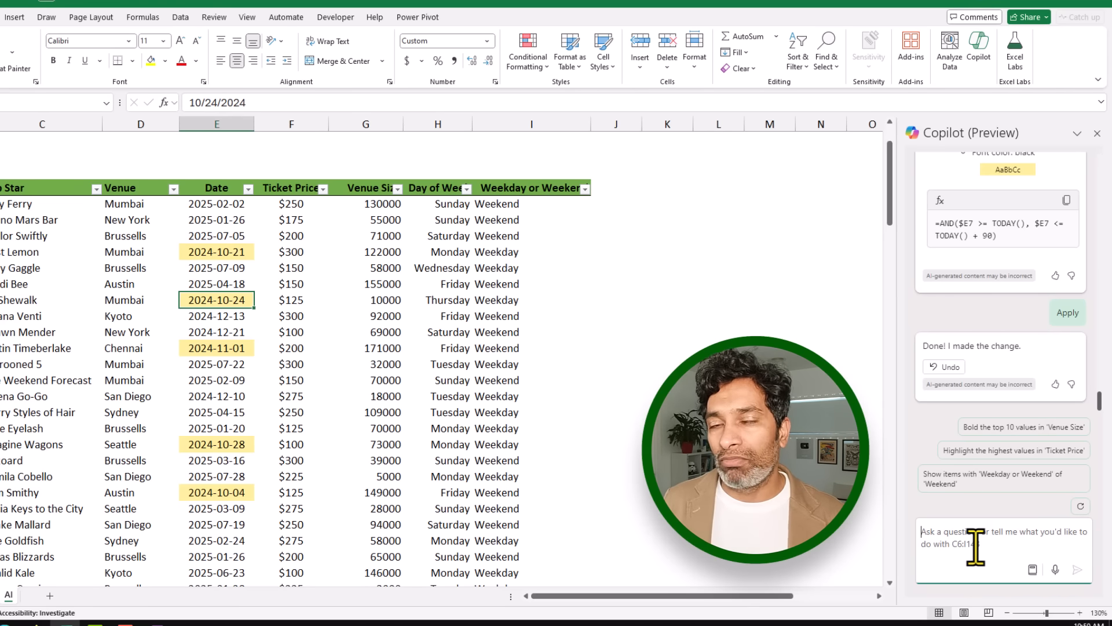
Ask Copilot for the total money made, assuming each venue is filled to 80% of its size.
text(Assuming each venue is filled to 80% of its size, what would be the total money made?)
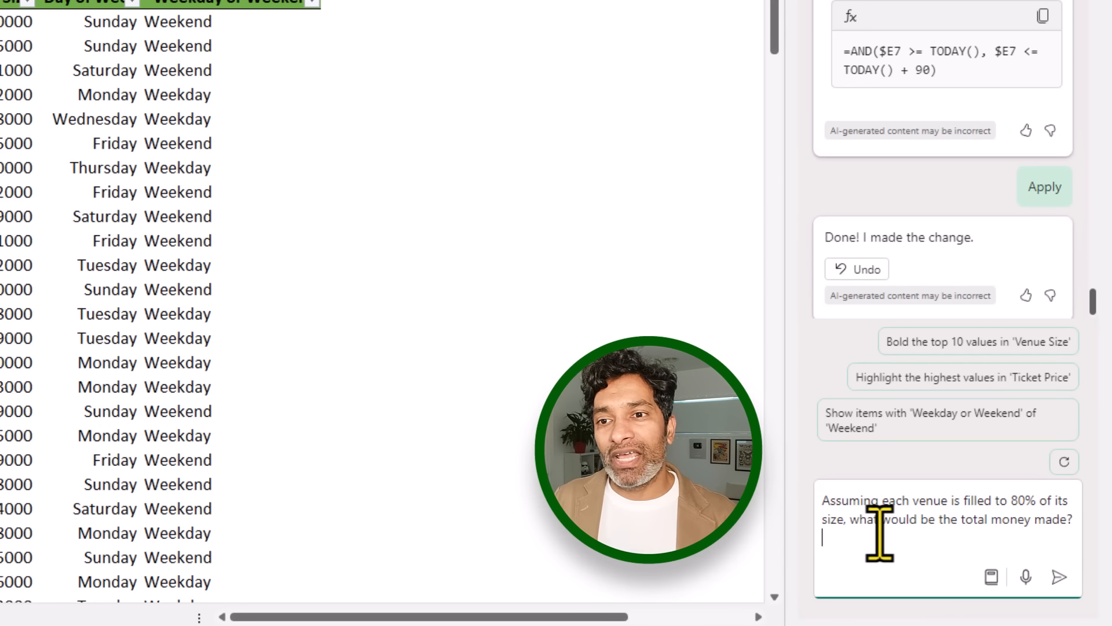
key(Return)
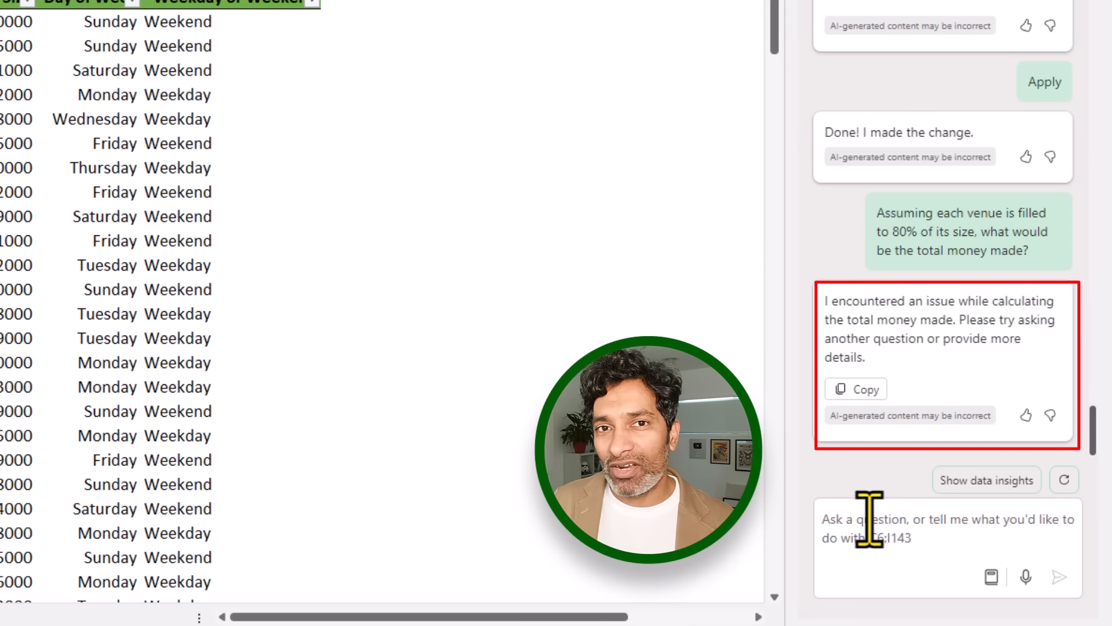
Ask Copilot for the total money made at 80% venue fill, giving the example 250 x 100,000 x 0.8 for a $250 ticket.
text(Assuming each venue is filled to 80% of its size, what would be the total money made? For example,)
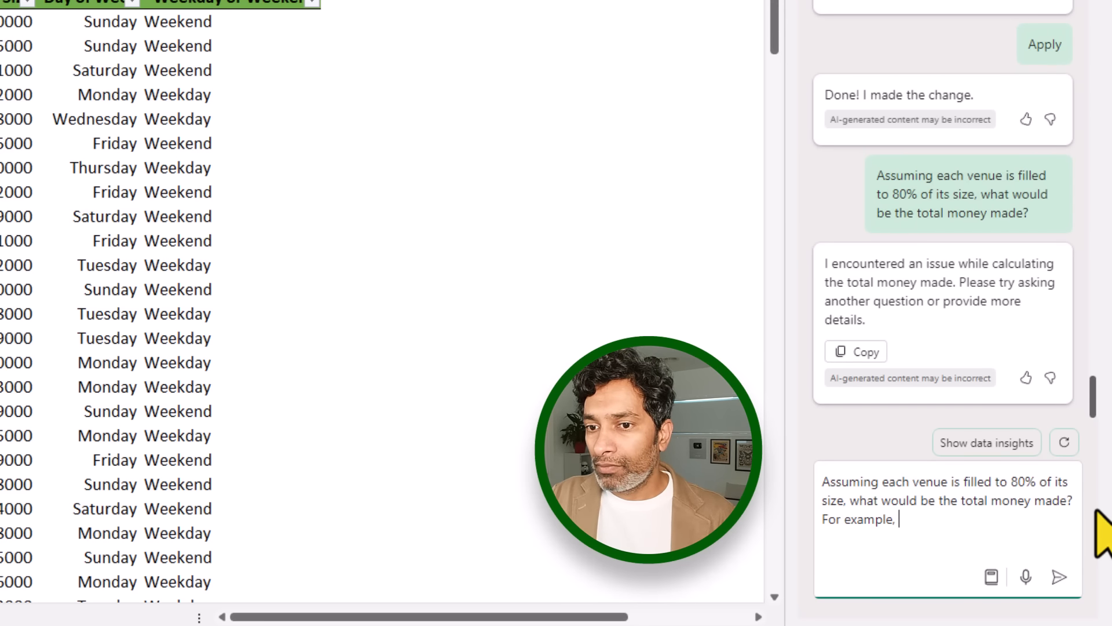
text(at $250 ticket price and venue size of 100,000, the total money would be 250 x 100,000 x 0.8)
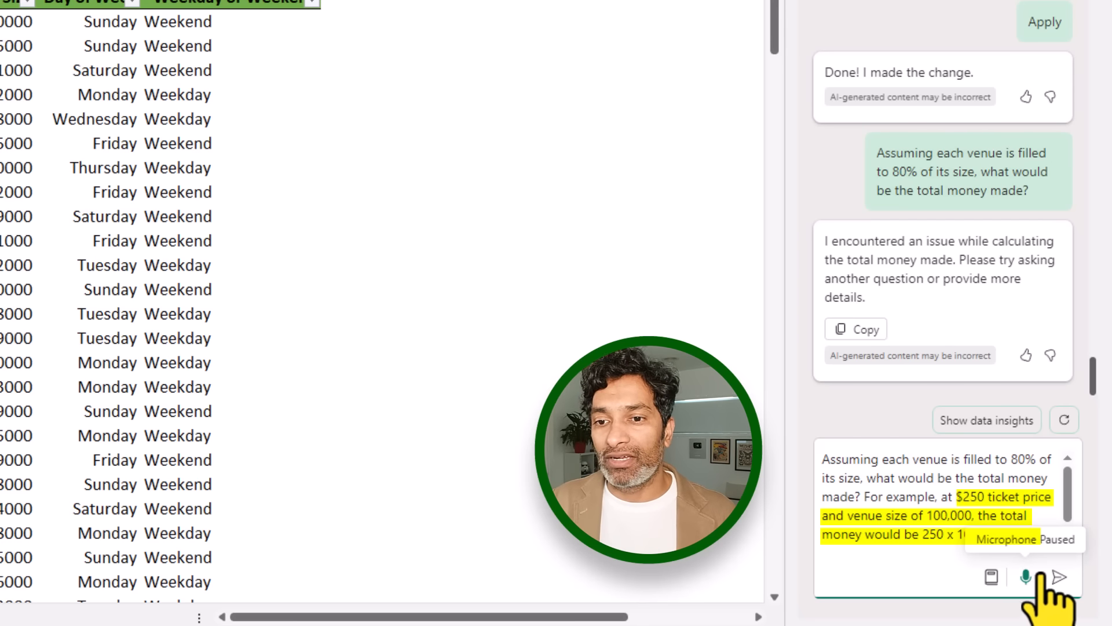
click(1059, 576)
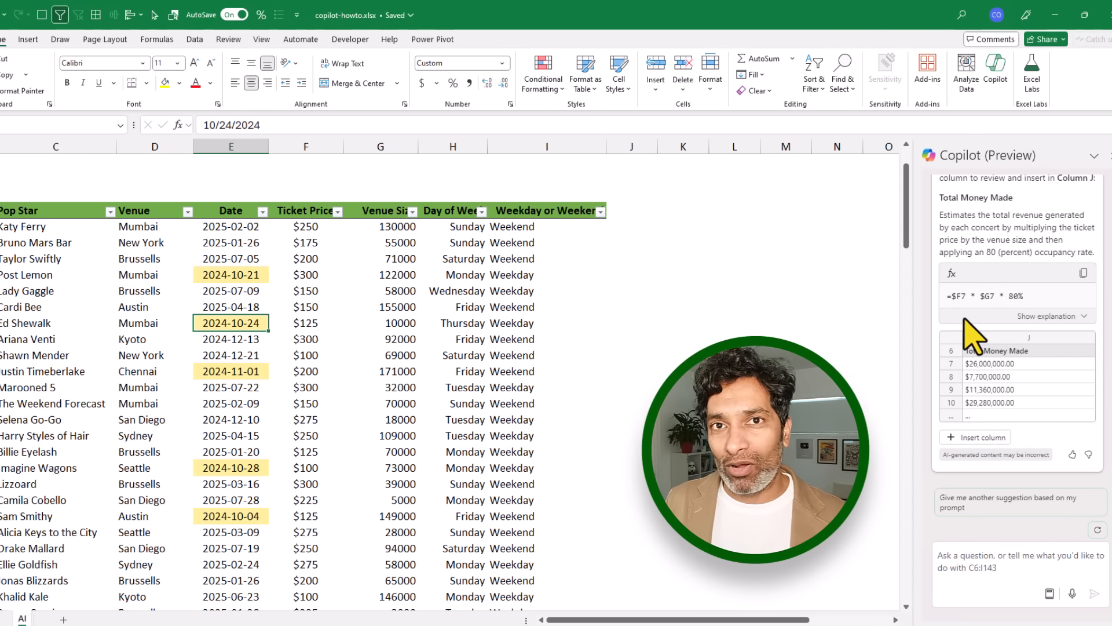
Insert the suggested Total Money Made column and ask Copilot for a pivot and a graph of total money made by each venue.
click(962, 438)
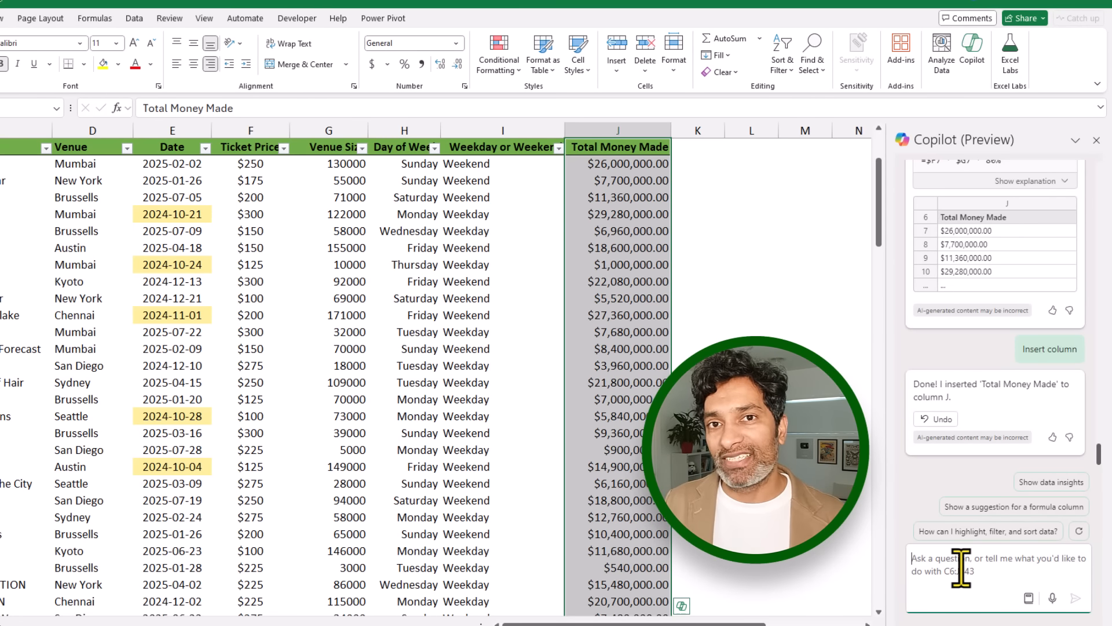
text(Can you make a plot of total money made by each venue? Also make a g)
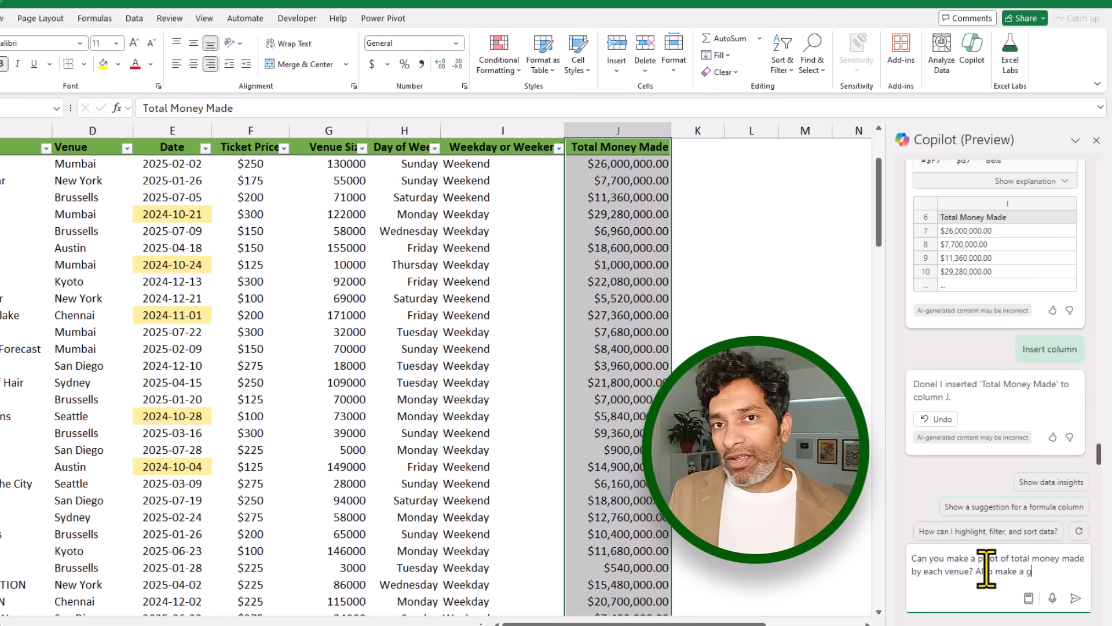
text(raph of the sam)
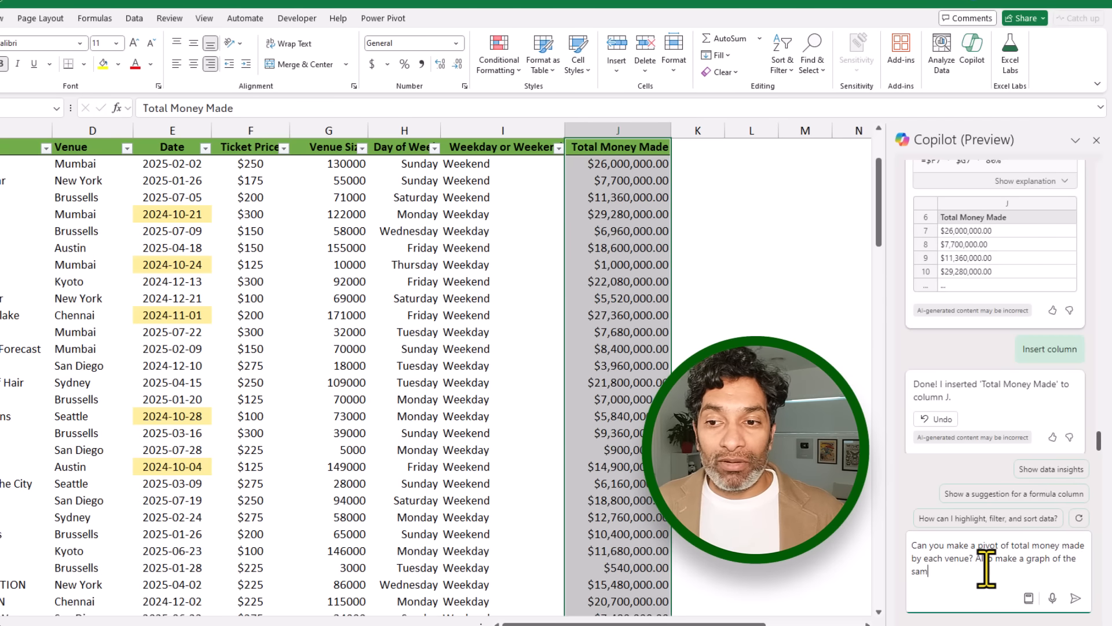
text(e.)
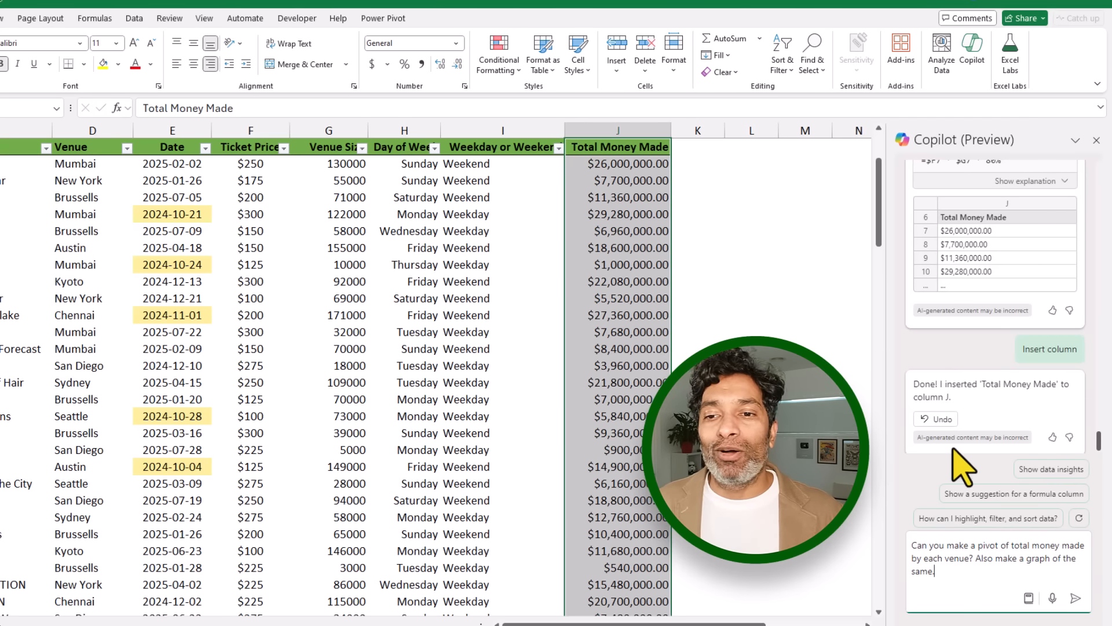
click(1075, 597)
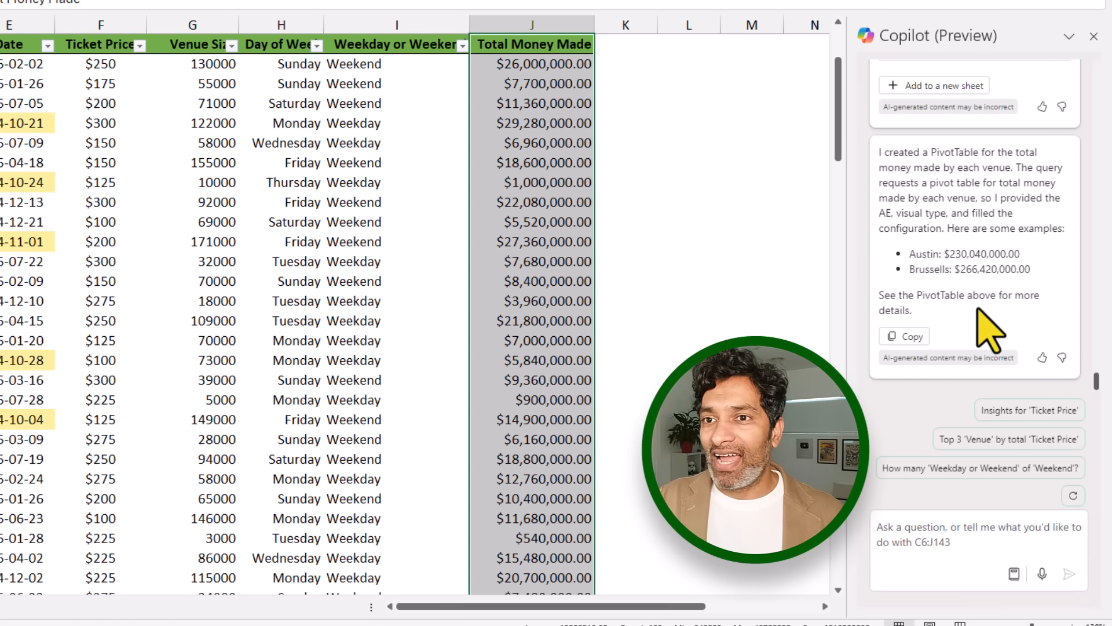
Add Copilot's PivotTable of total money made by venue to a new sheet and return to the source data.
scroll(924, 323, up, 2)
click(925, 149)
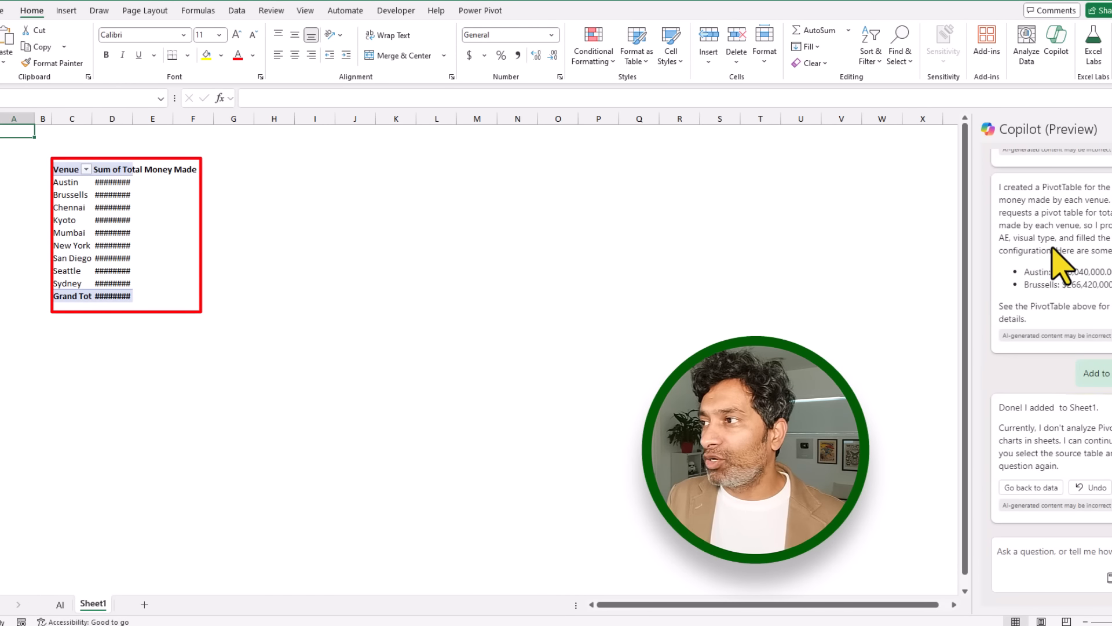
click(71, 184)
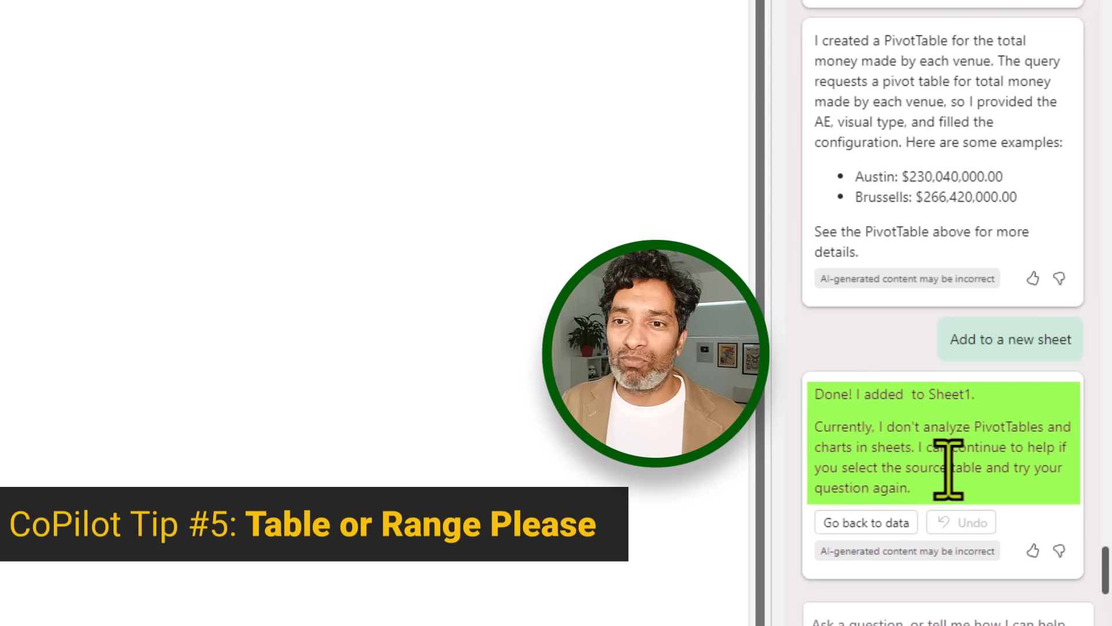
click(884, 524)
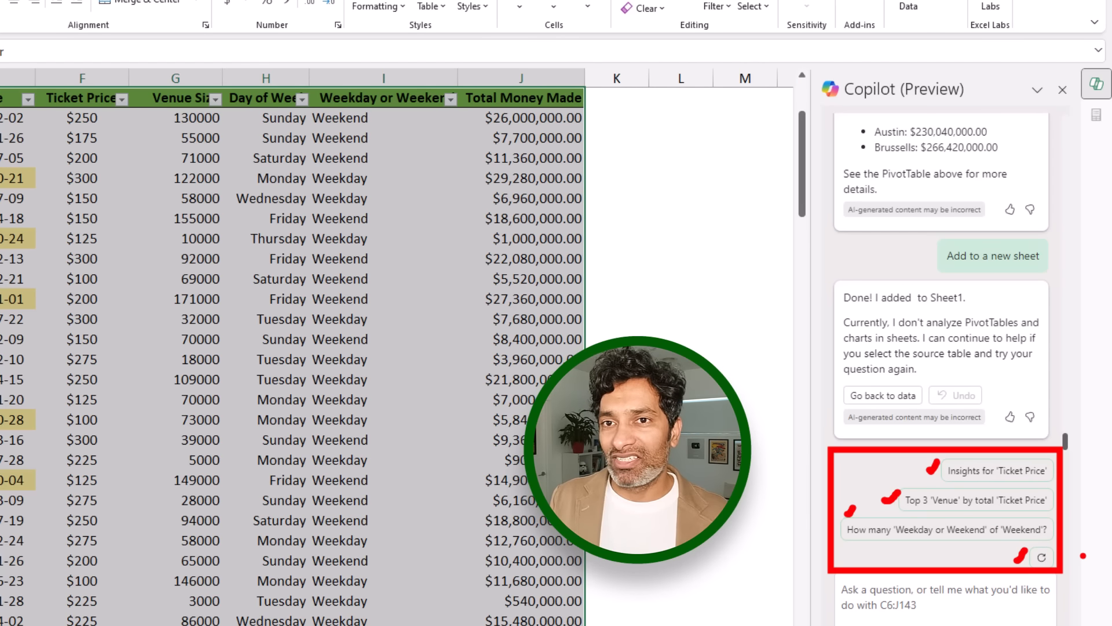
Examine the prompt suggestions at the start of the Copilot chat and open the chat history.
drag(1064, 441, 1088, 44)
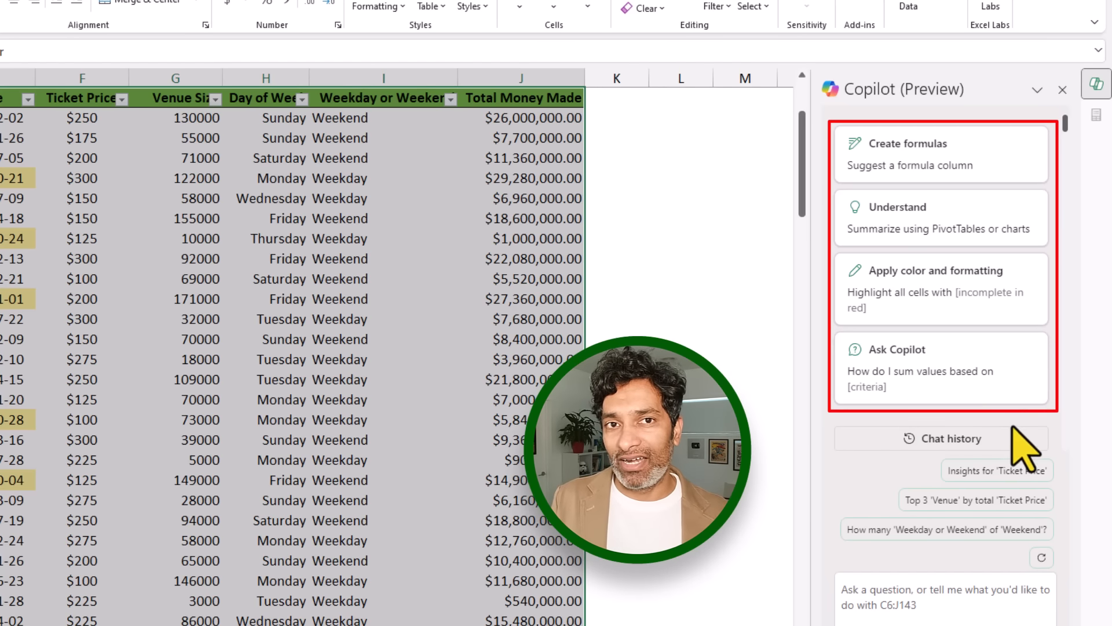
click(932, 439)
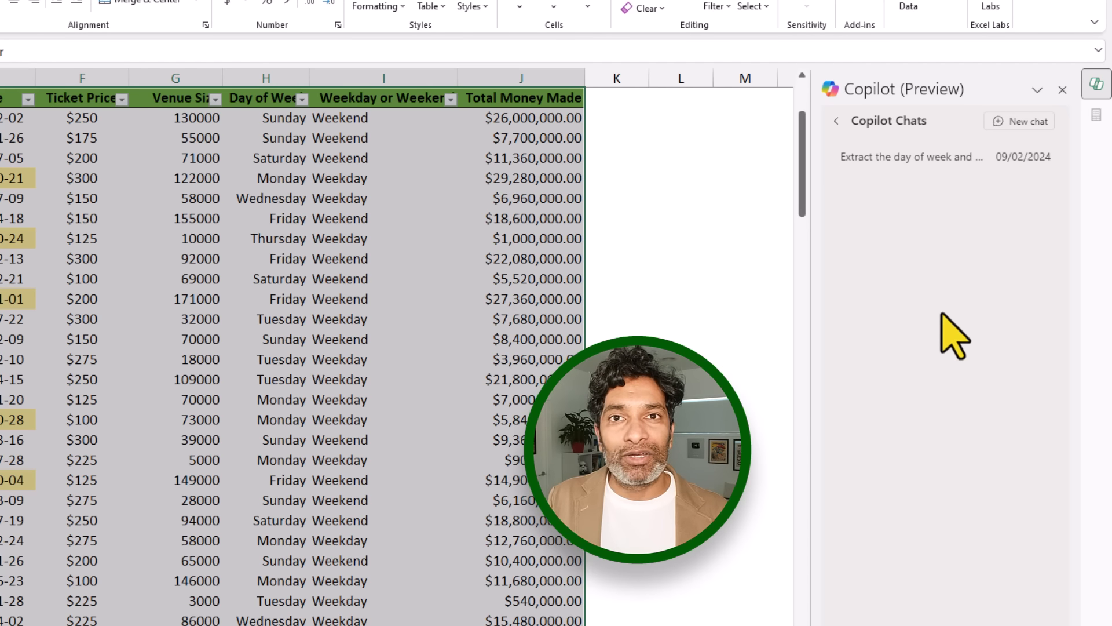
mouse_move(877, 158)
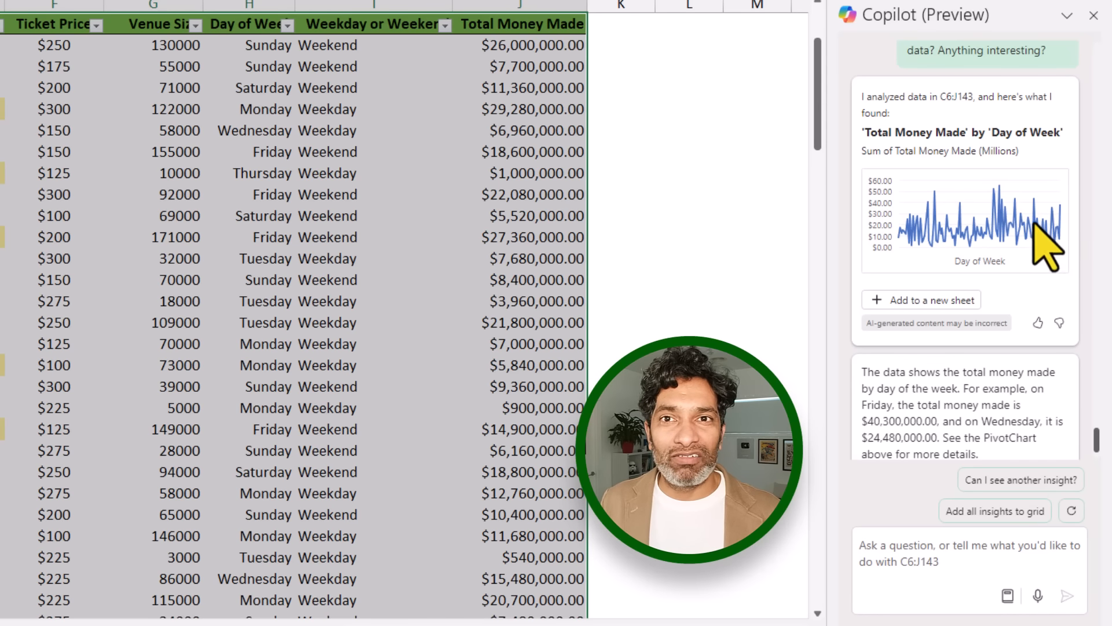
Add the 'Total Money Made' by 'Day of Week' insight to a new sheet and widen both pivot columns to fit their values.
click(950, 301)
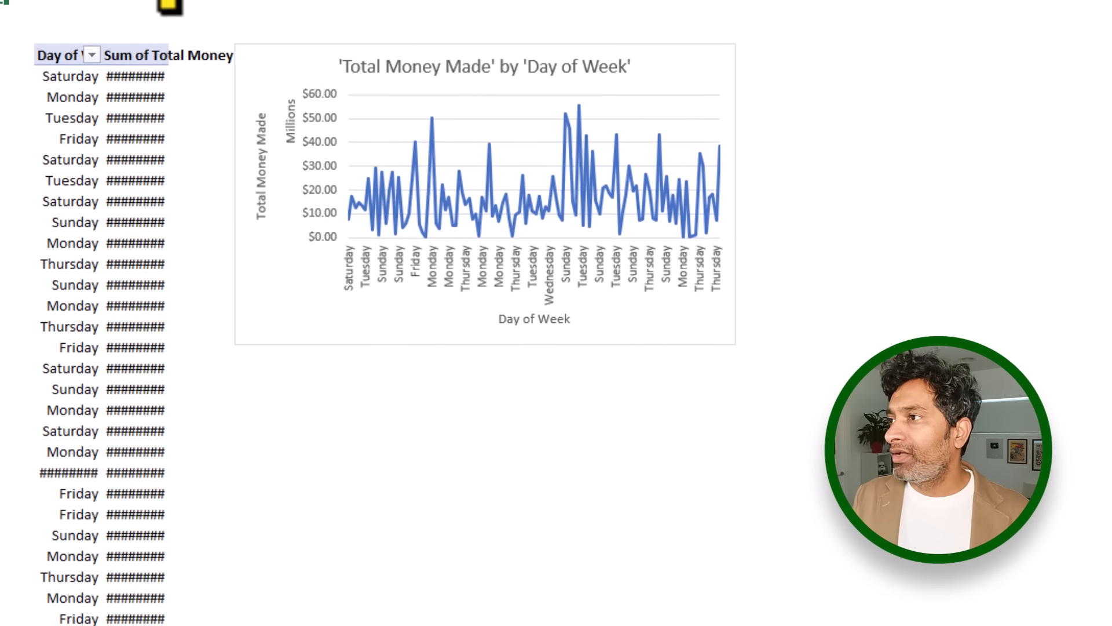
drag(239, 1, 260, 1)
double_click(103, 1)
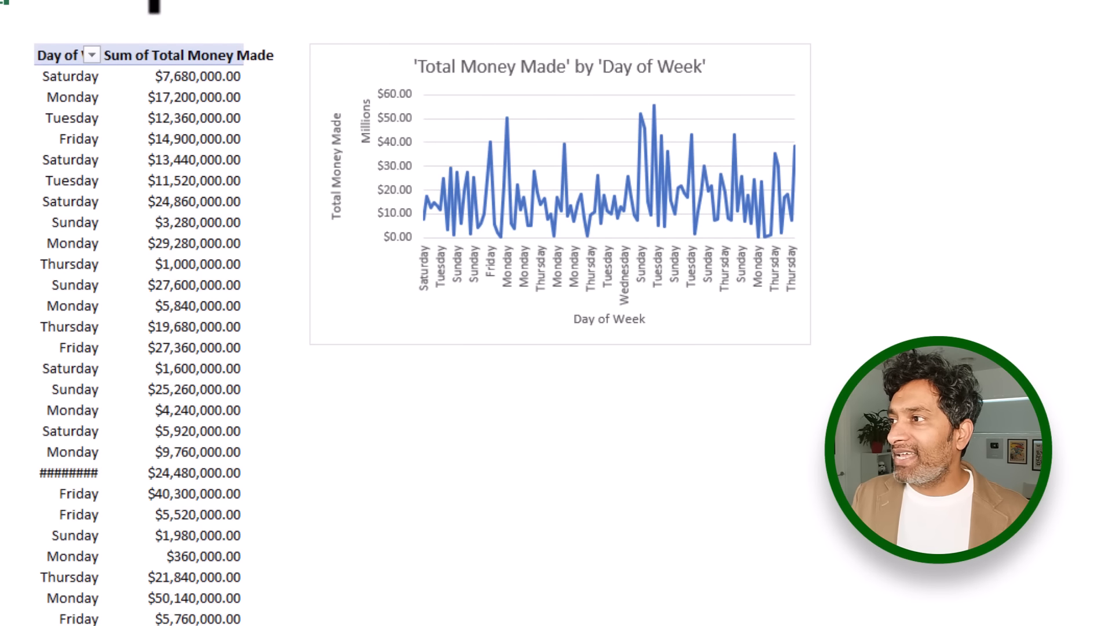
click(120, 79)
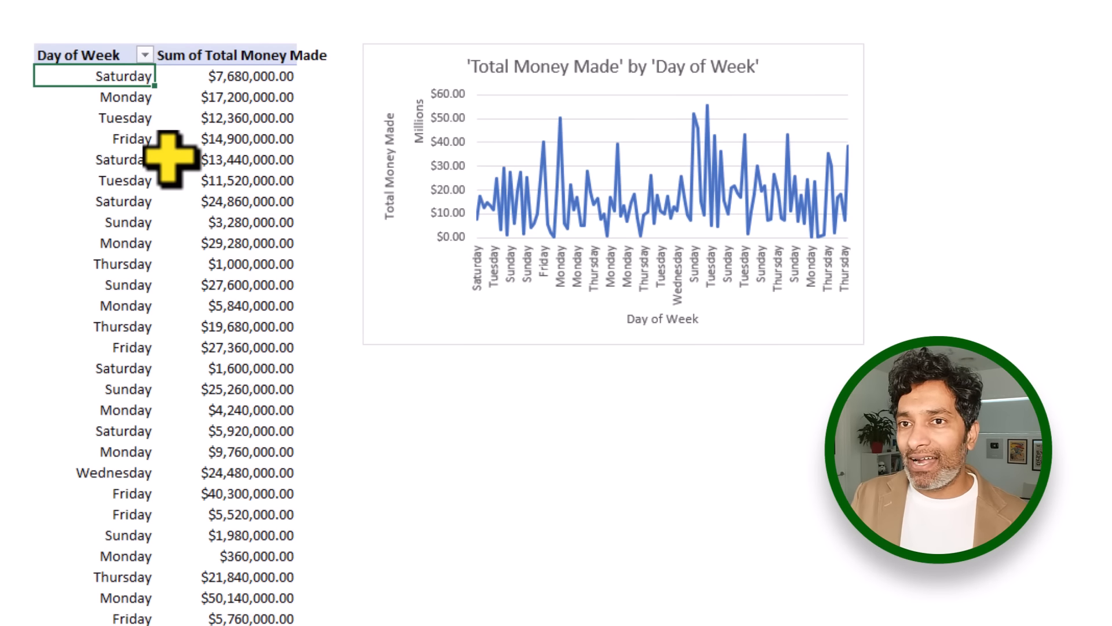